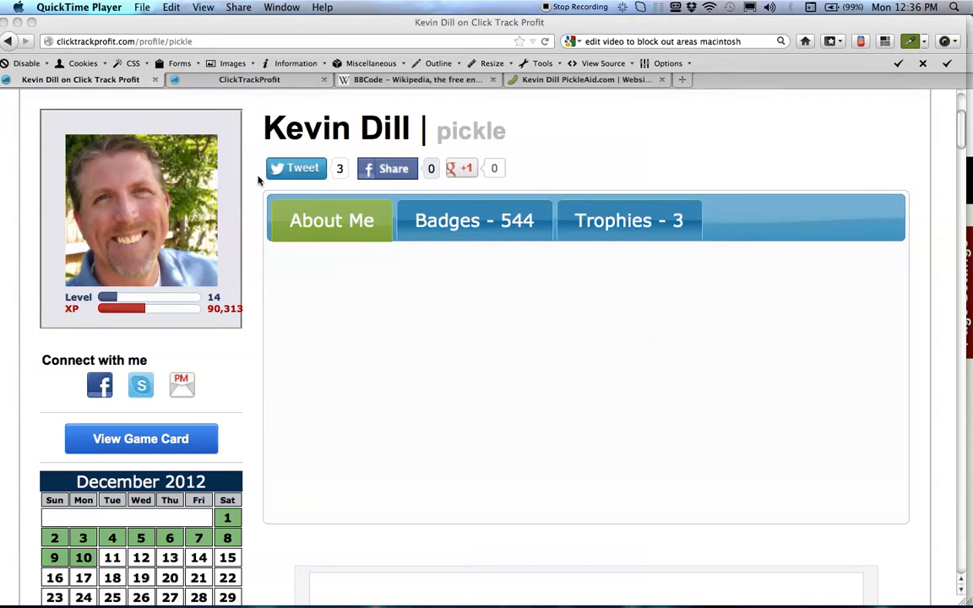
- Check the Profile About Me field and its BBCode link in the ClickTrackProfit account settings
click(252, 81)
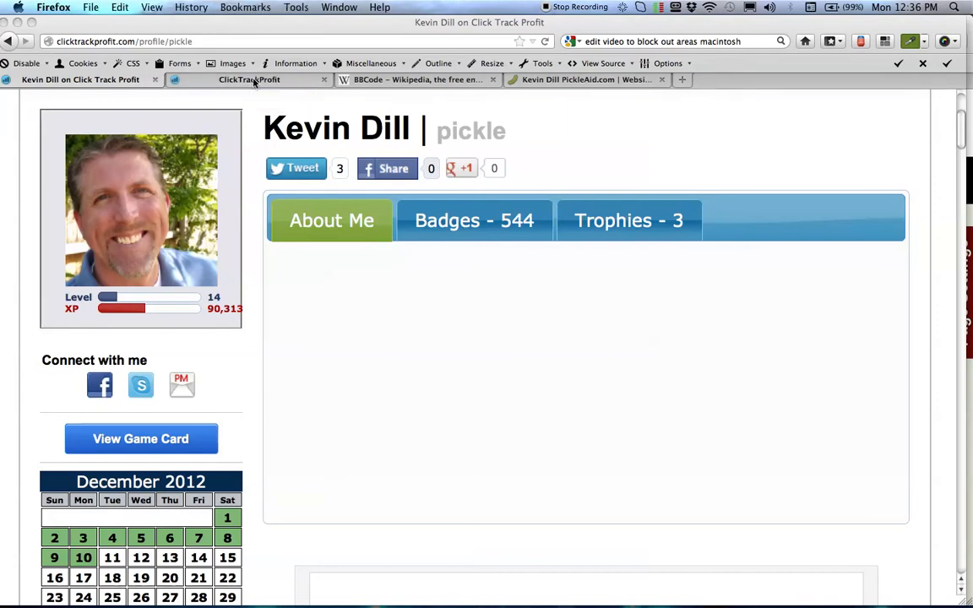
click(254, 81)
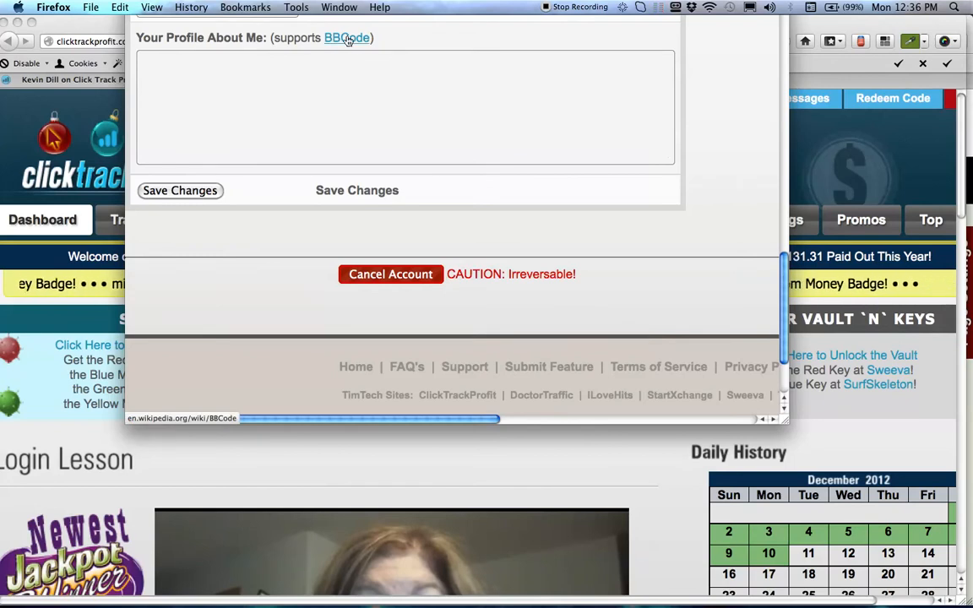
drag(348, 0, 405, 0)
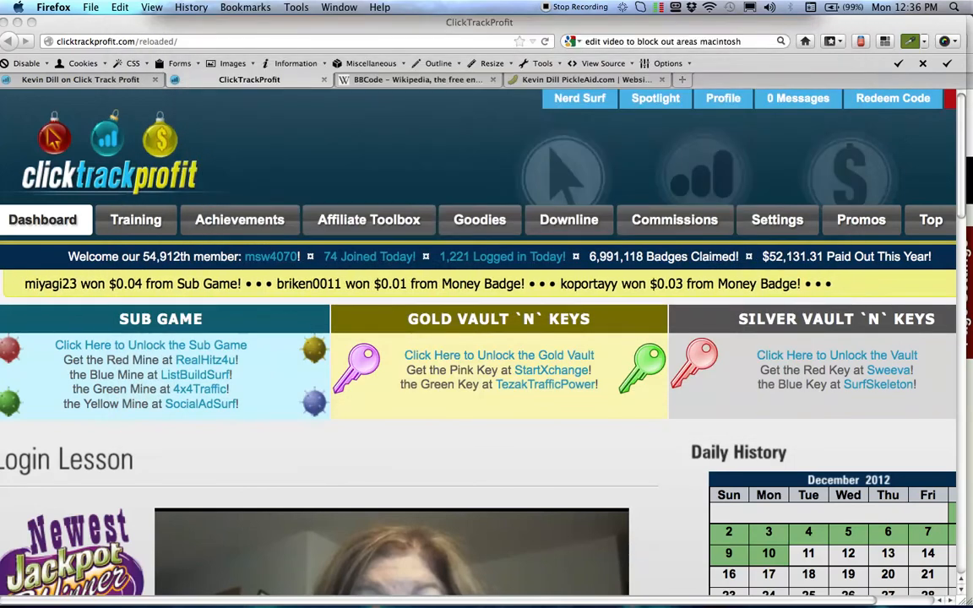
- Examine the tag table in Wikipedia's BBCode article, comparing each tag with its HTML equivalent and rendering
click(397, 79)
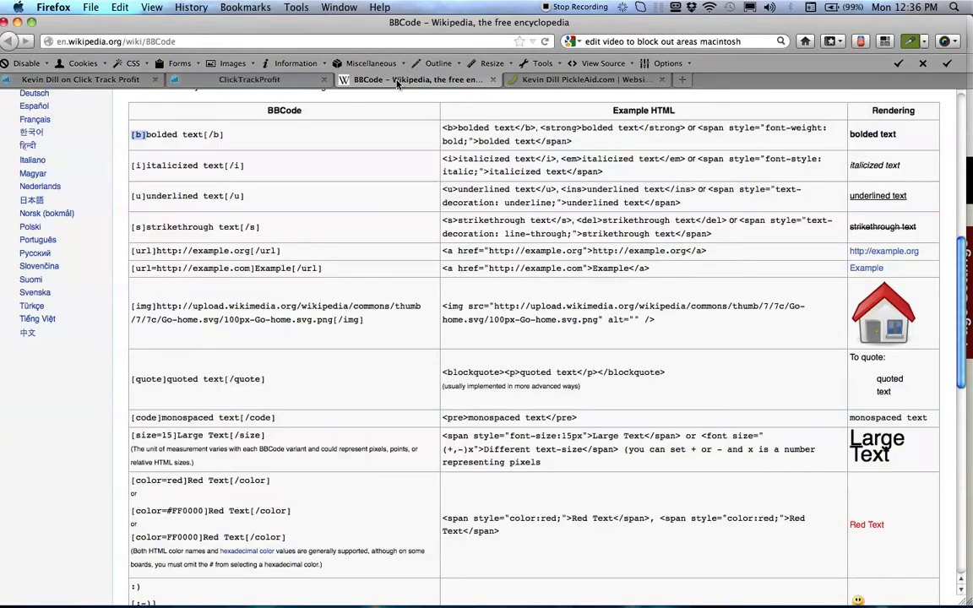
click(194, 166)
scroll(301, 202, up, 5)
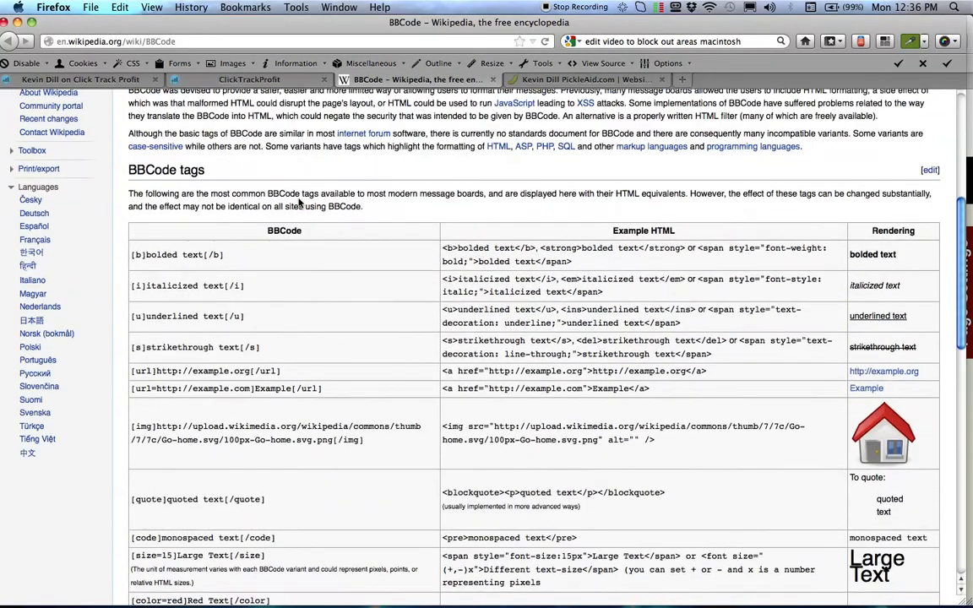
scroll(300, 201, up, 5)
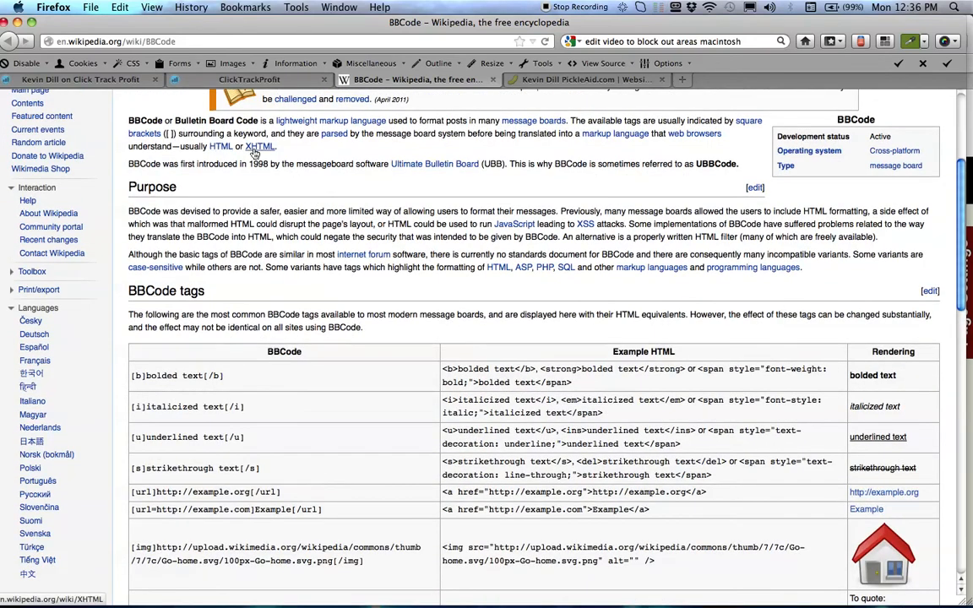
scroll(242, 205, down, 1)
scroll(242, 206, down, 9)
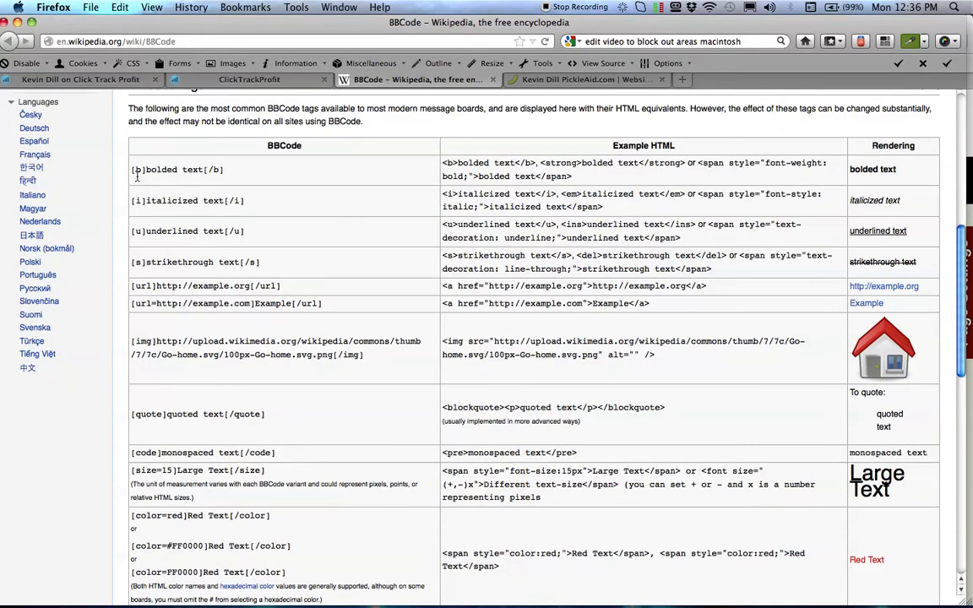
scroll(140, 176, down, 4)
scroll(262, 198, up, 3)
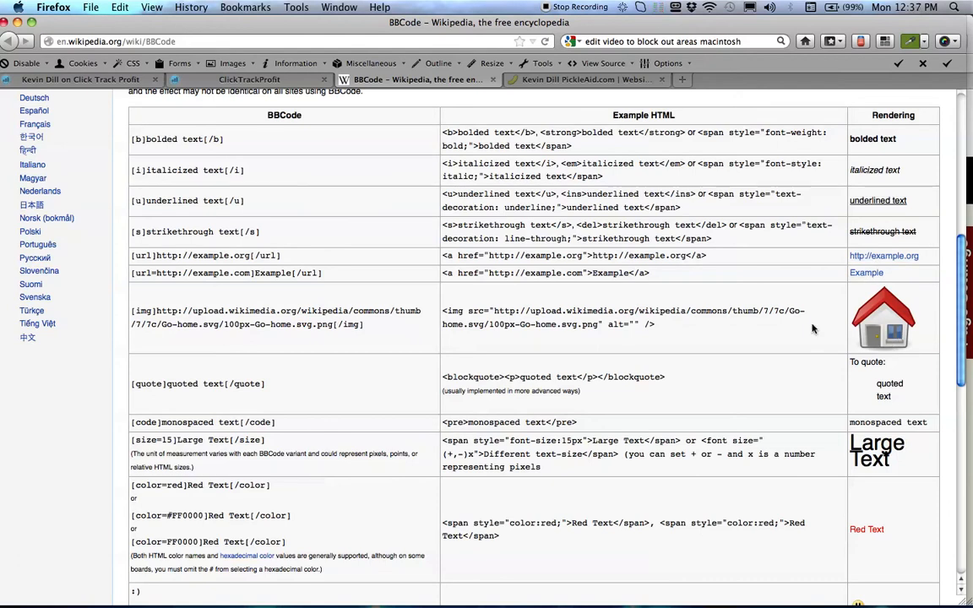
scroll(813, 316, down, 3)
scroll(813, 317, down, 2)
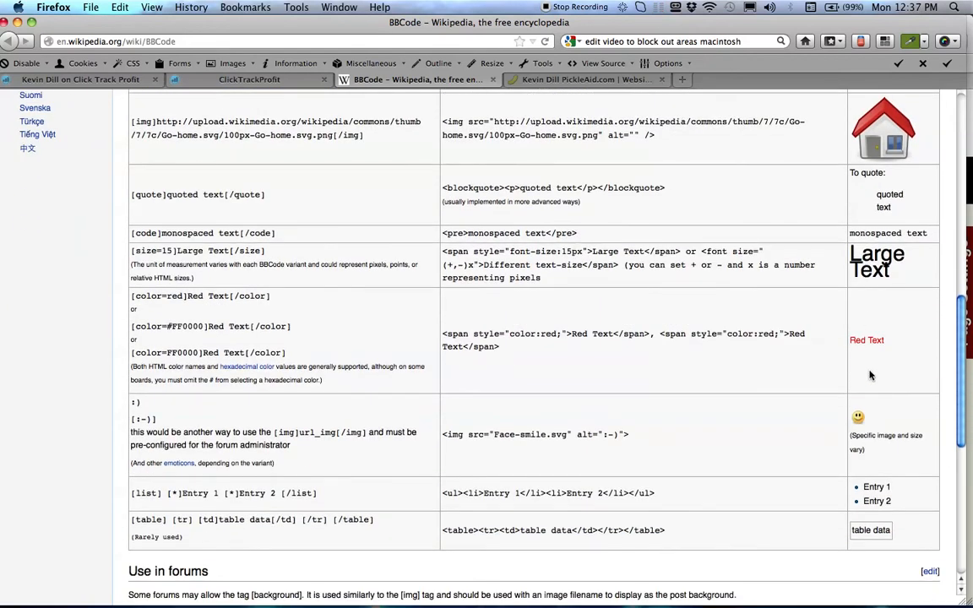
scroll(783, 401, down, 3)
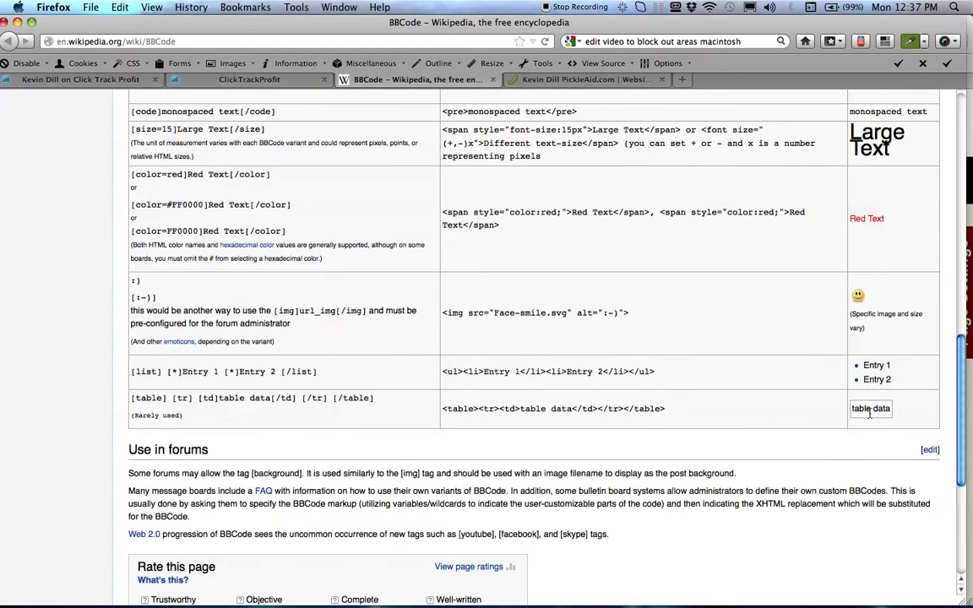
click(450, 381)
scroll(451, 381, up, 8)
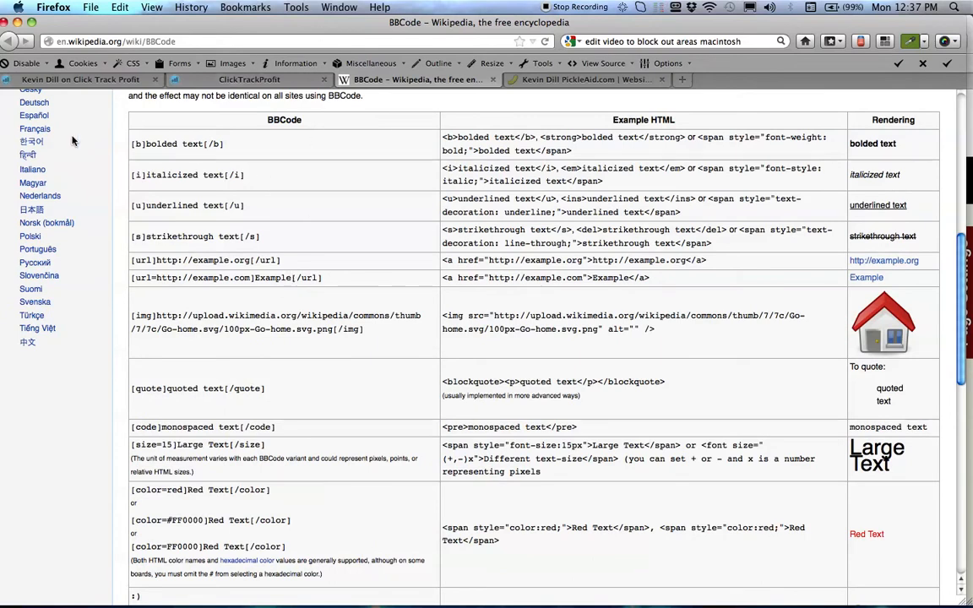
- Copy the [b]bolded text[/b] example from the BBCode table into the empty Profile About Me field
click(91, 82)
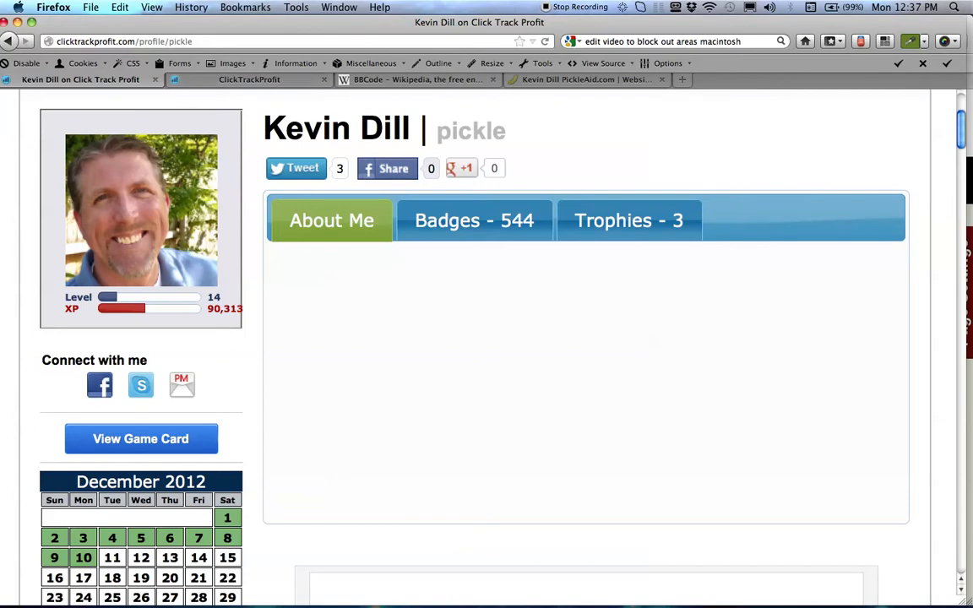
click(435, 80)
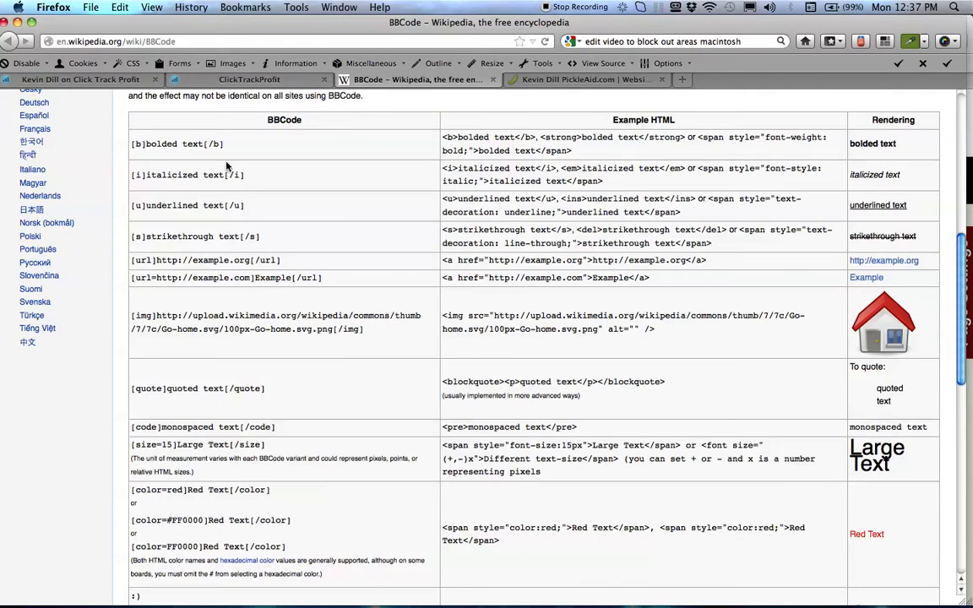
drag(223, 144, 131, 144)
key(super+c)
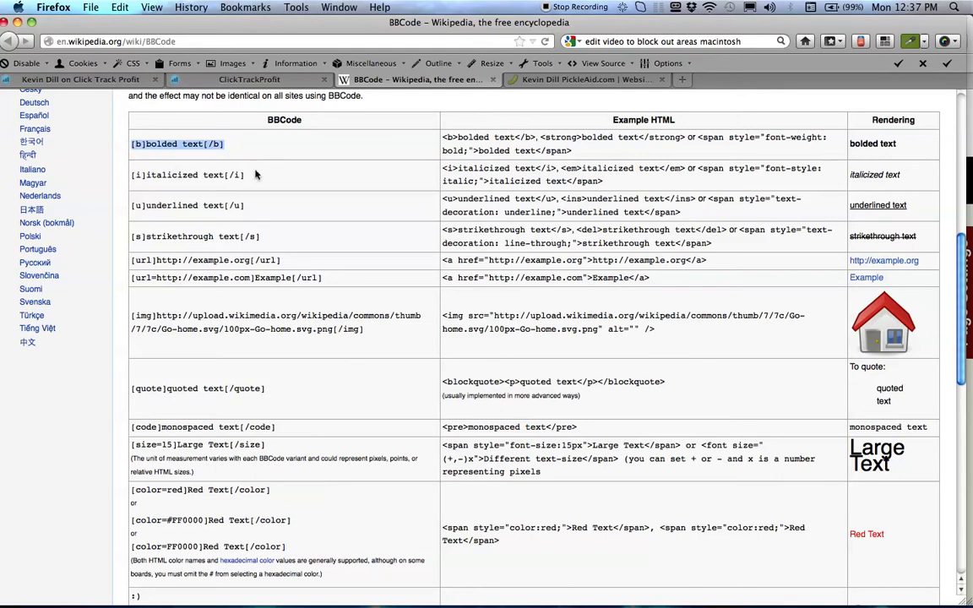
drag(541, 0, 478, 0)
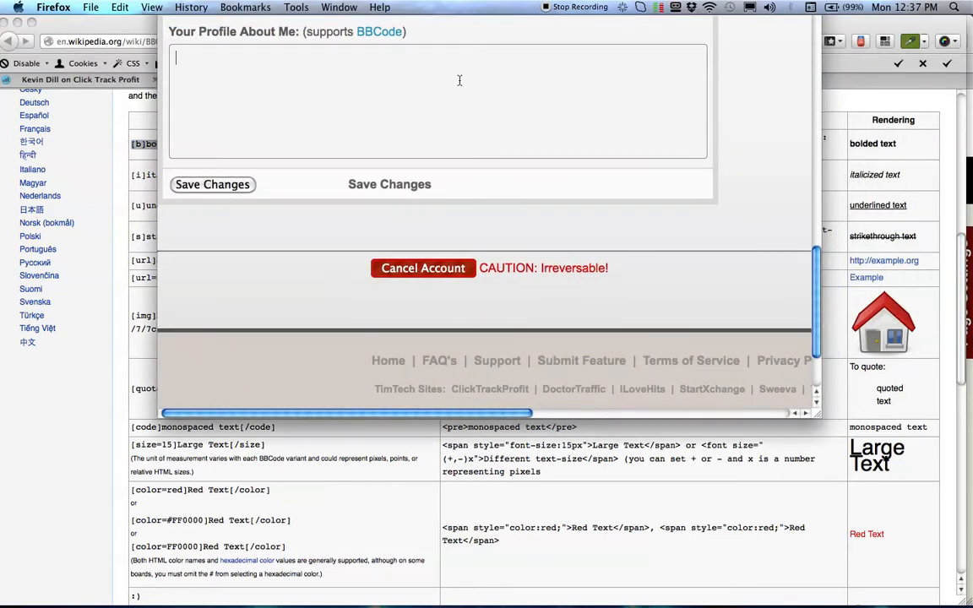
key(super+v)
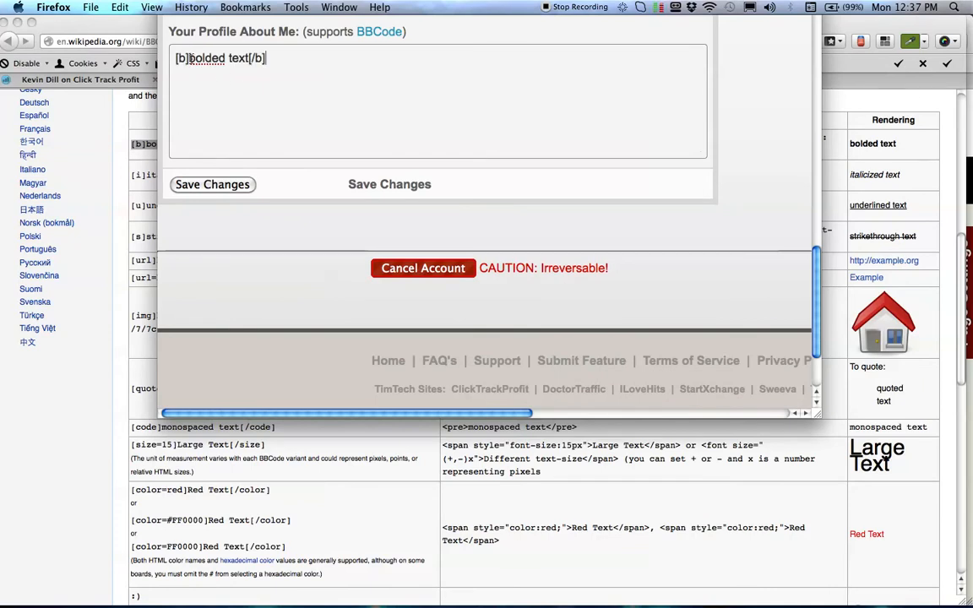
- Try the closing bold tag as [b/] in the About Me text, and restore it to [/b]
drag(248, 57, 192, 59)
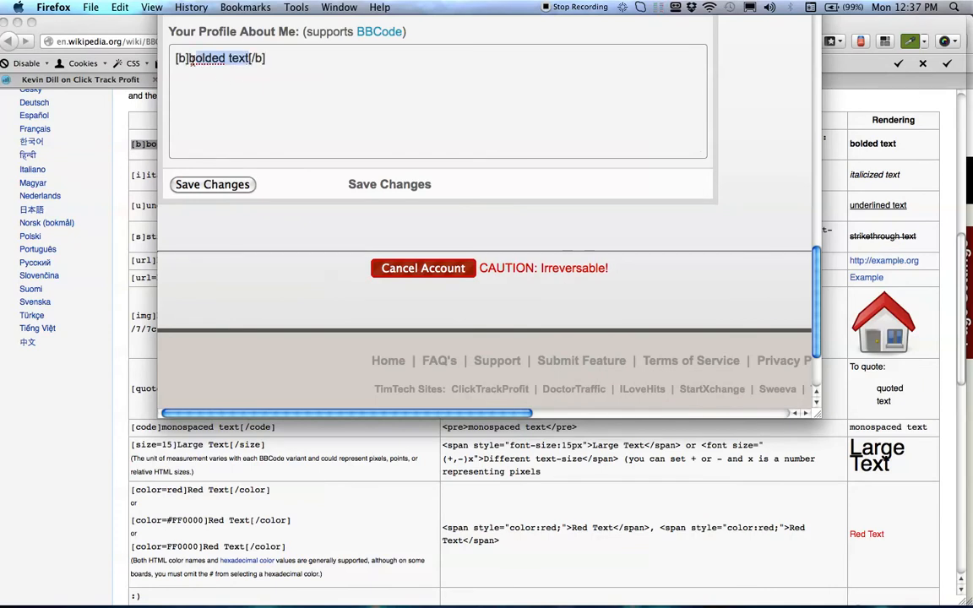
click(250, 57)
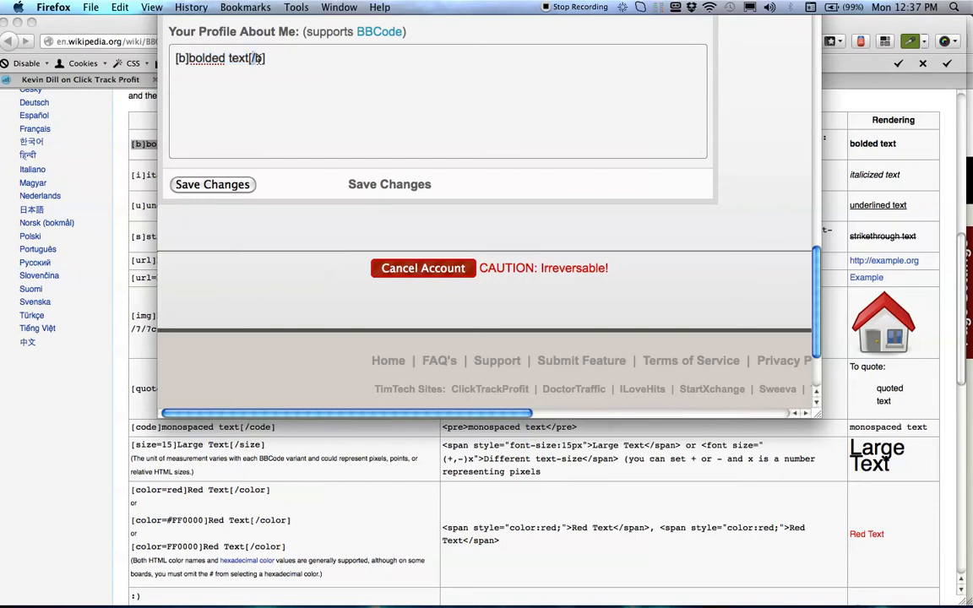
drag(187, 60, 175, 59)
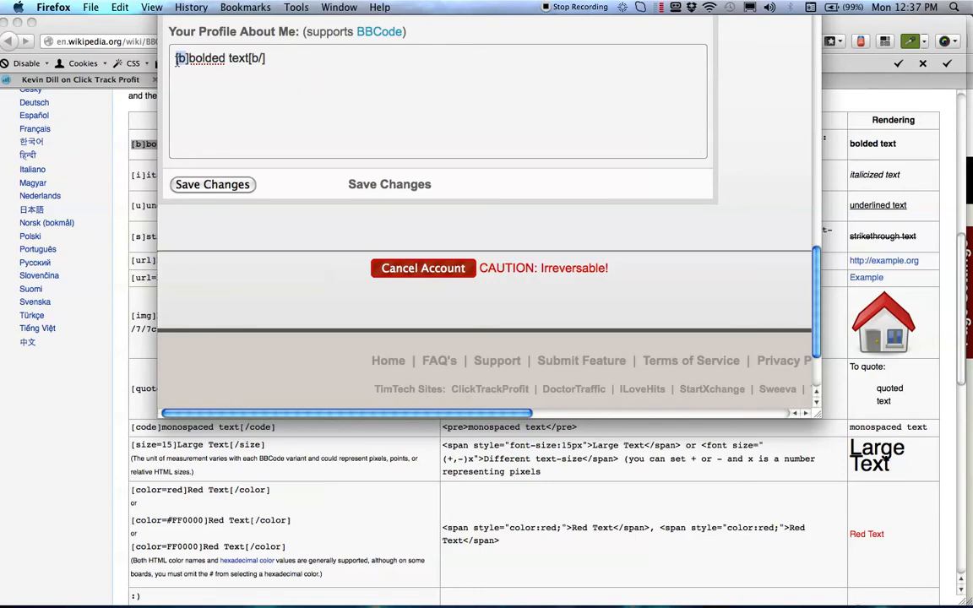
click(271, 72)
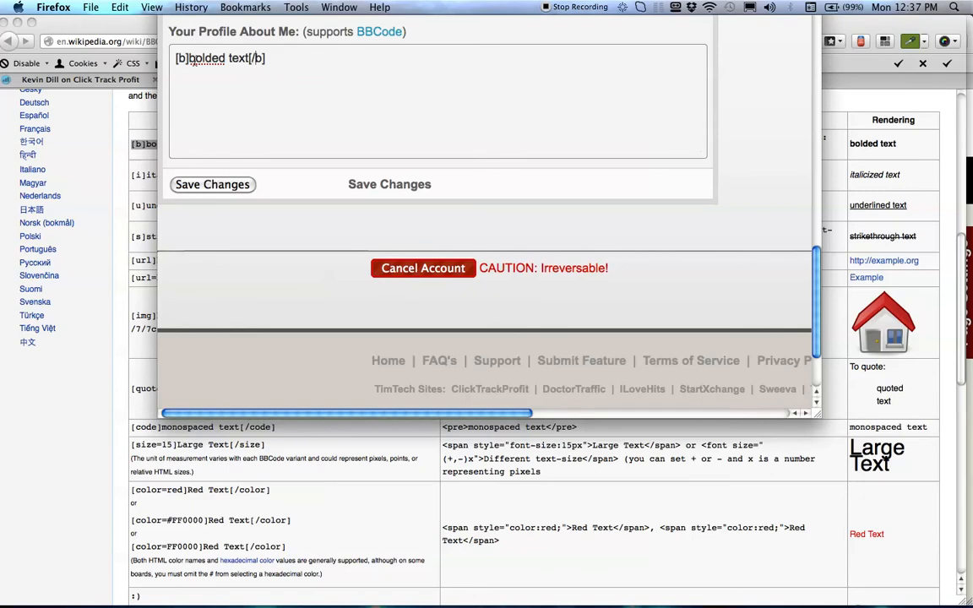
- Replace the sample words between the bold tags with "Come In & Get some Pickle Juice!" and save the profile changes
drag(189, 59, 249, 59)
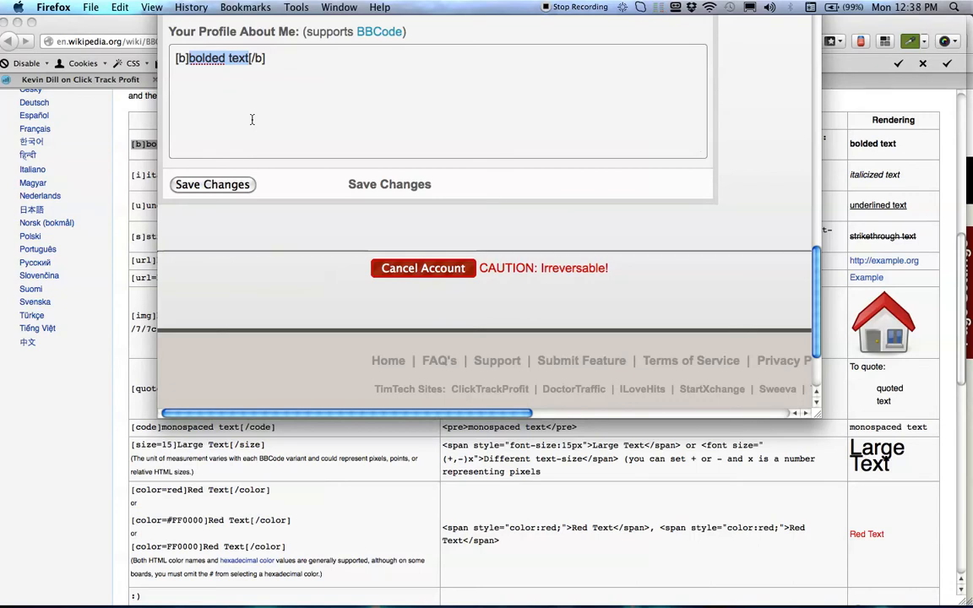
text(Come In )
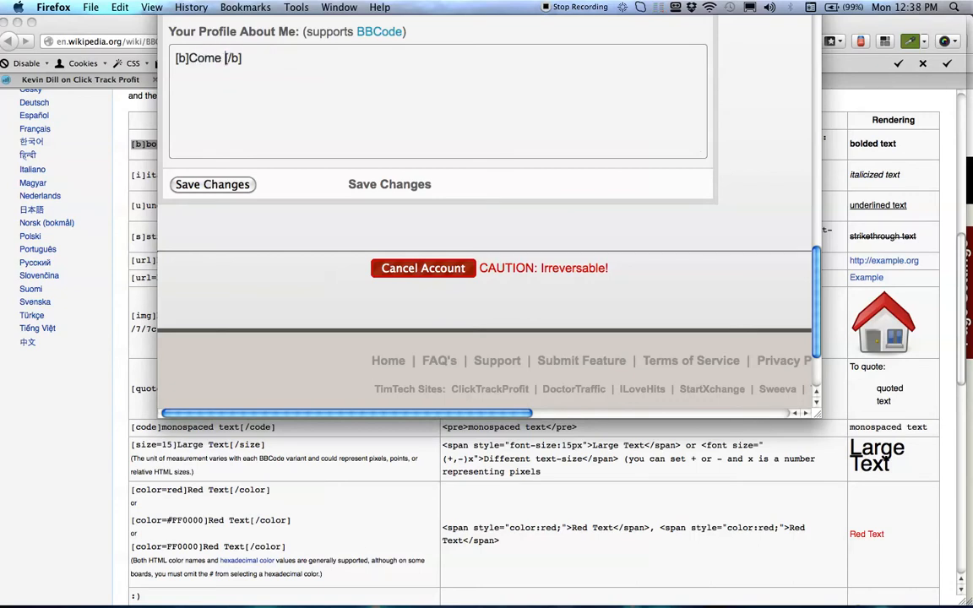
text(& Ge)
text(t some Pickle)
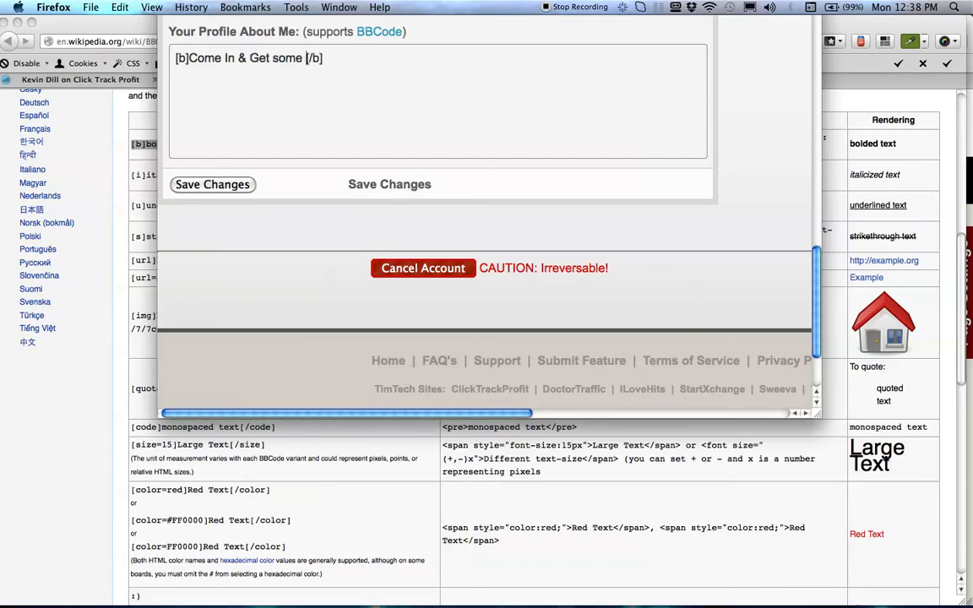
text( Ju)
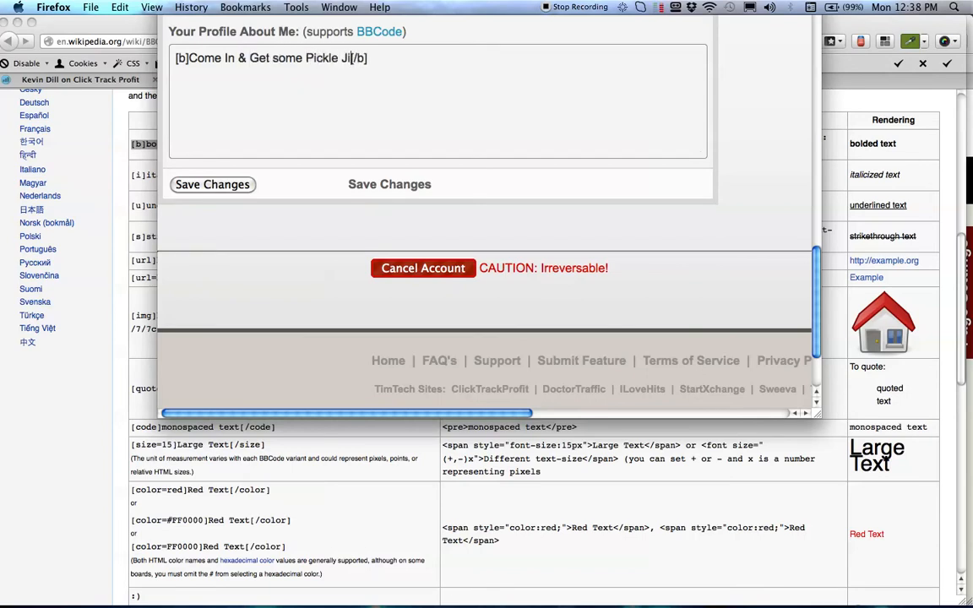
text(ice!)
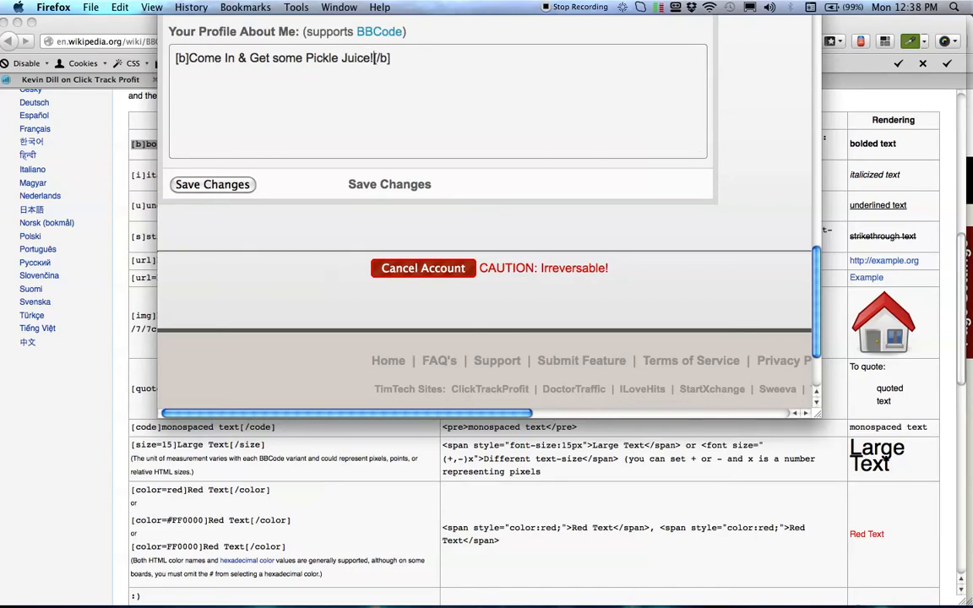
click(226, 184)
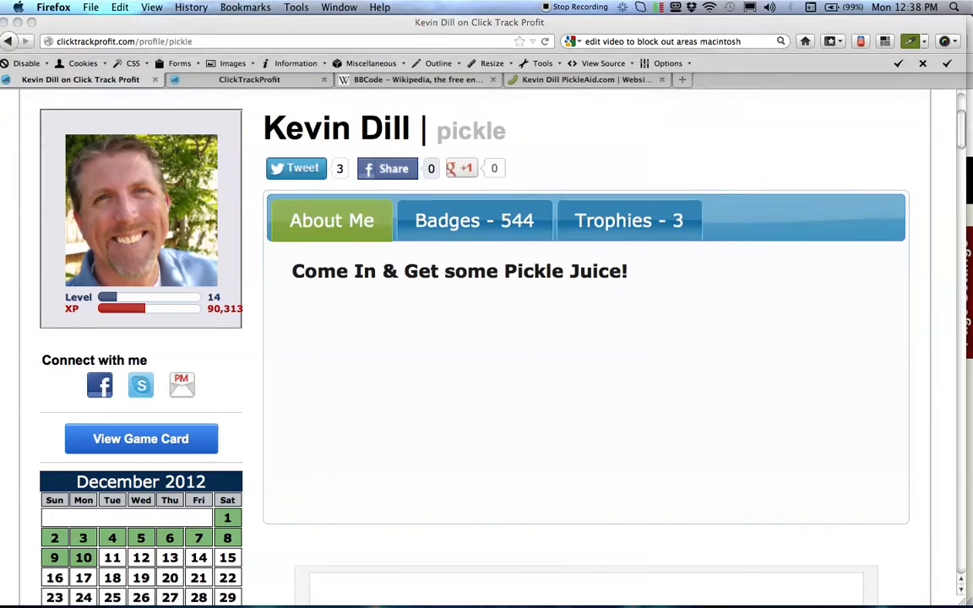
- Copy the [size=15] opening tag from the Large Text row of the Wikipedia BBCode table
click(432, 80)
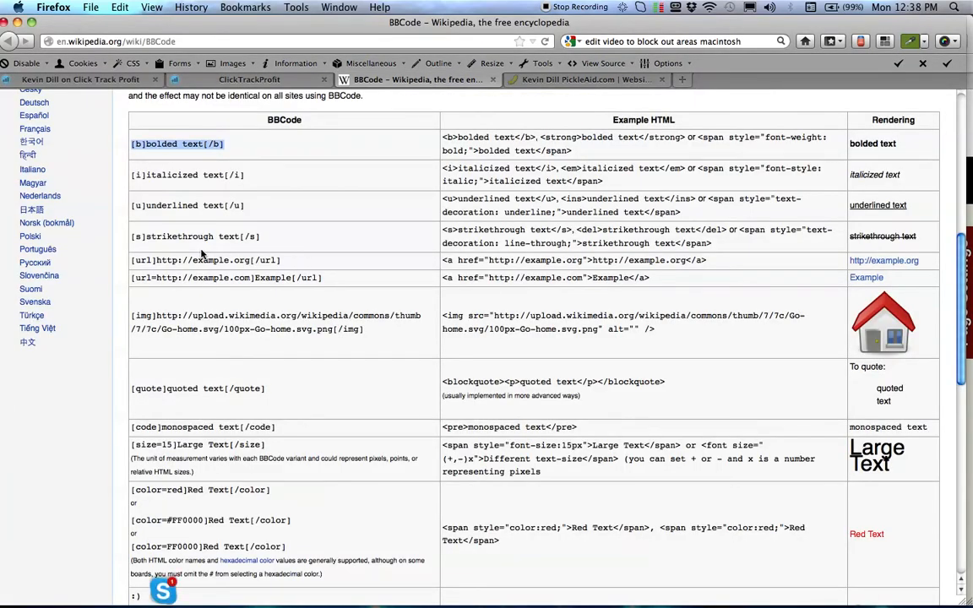
click(162, 588)
click(180, 457)
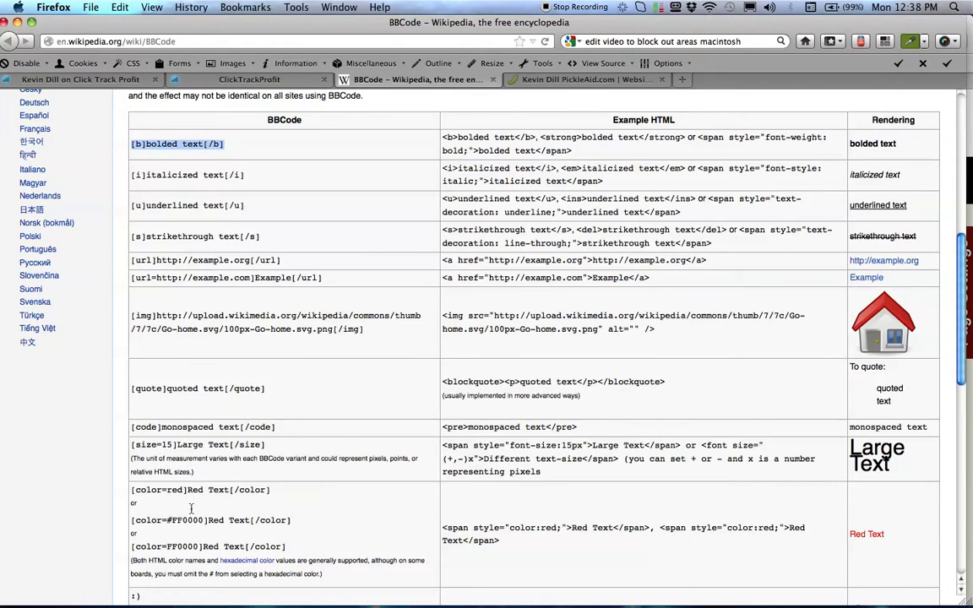
drag(131, 446, 264, 446)
click(173, 448)
drag(176, 446, 132, 448)
key(super+c)
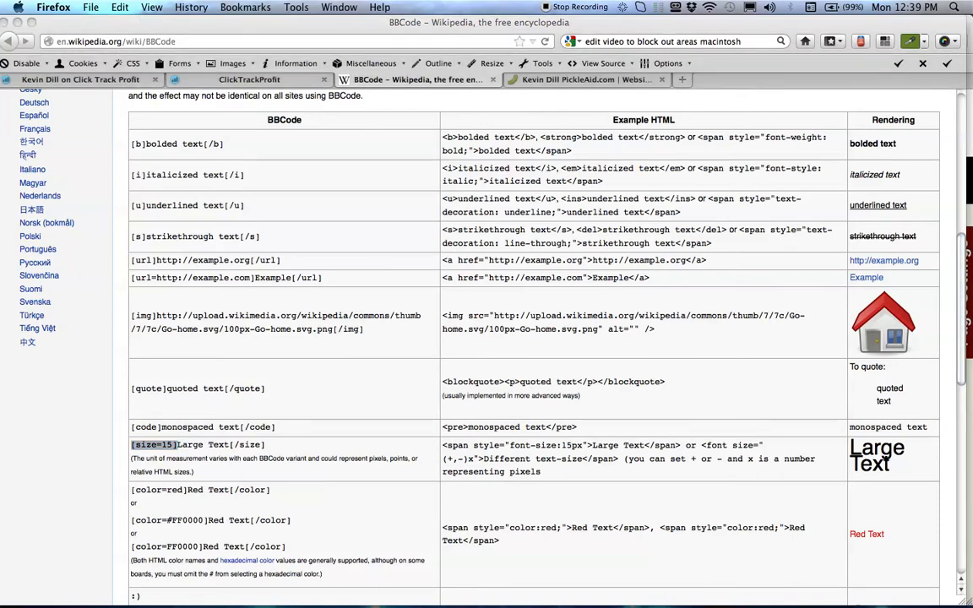
- Wrap the bold About Me line in [size=15] and [/size] tags and save the profile changes
drag(676, 0, 533, 0)
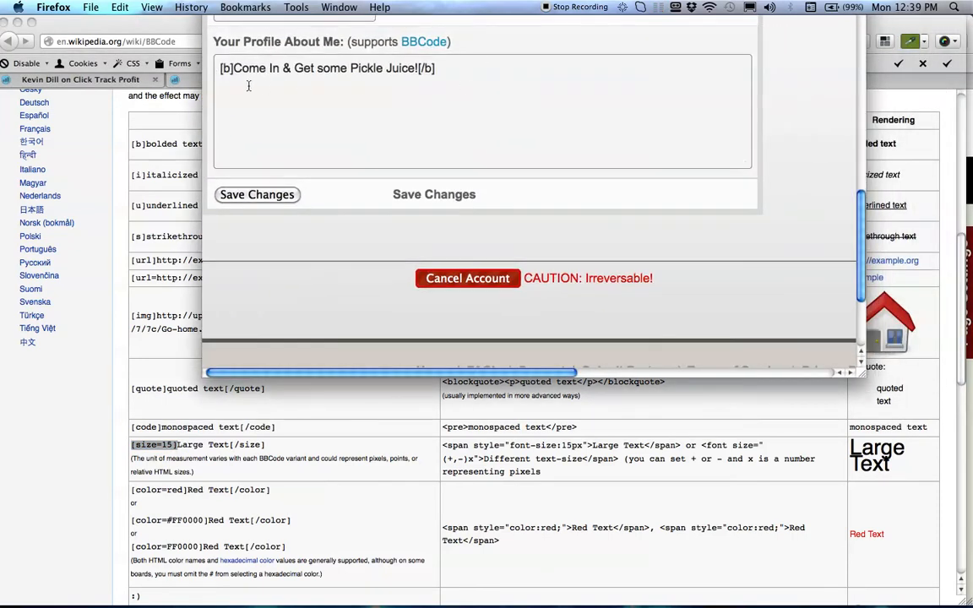
key(super+v)
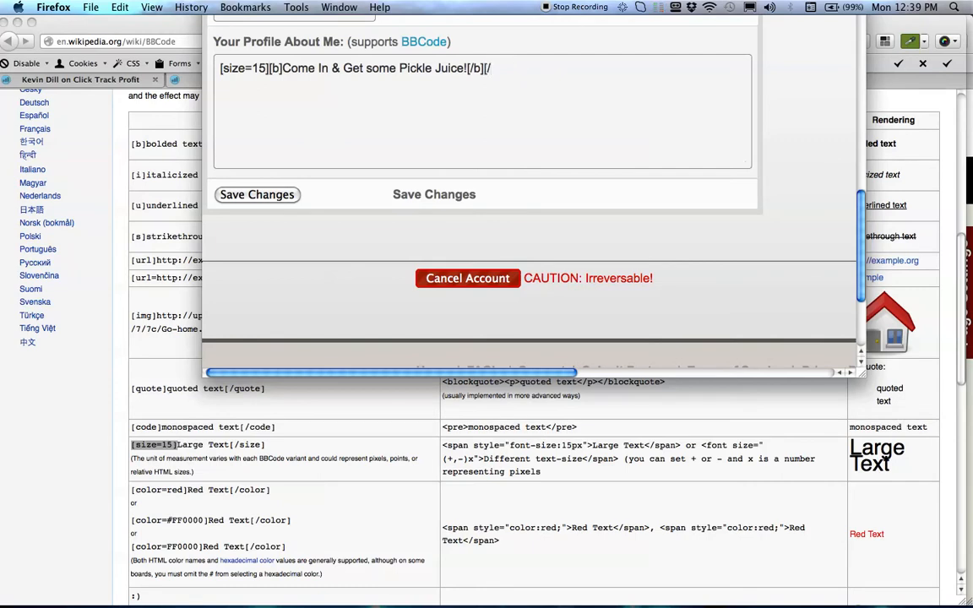
text(ze)
click(257, 195)
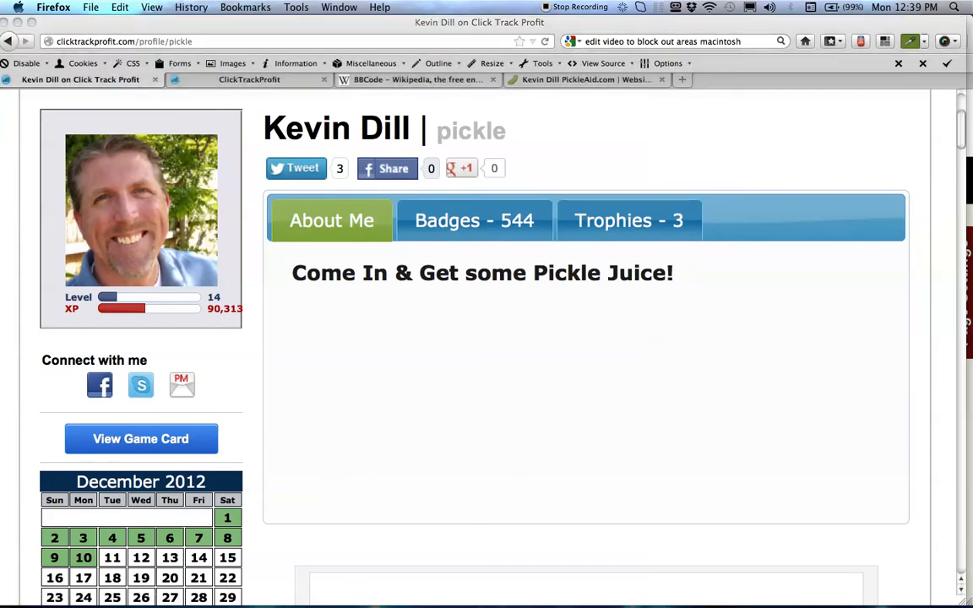
- Set the size tag around the bold About Me line to 20
drag(629, 0, 480, 0)
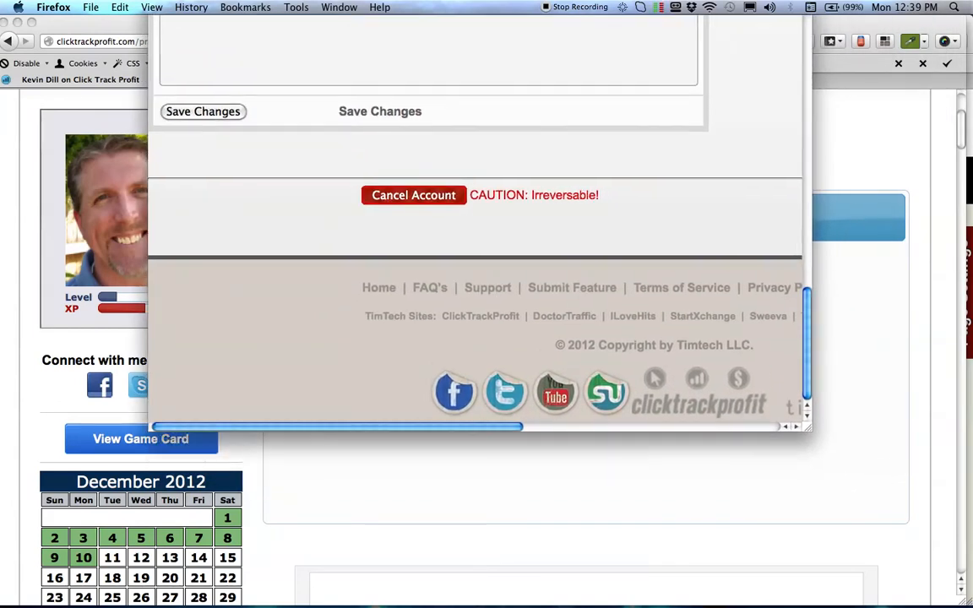
mouse_move(810, 267)
mouse_down()
mouse_move(810, 254)
mouse_move(808, 283)
mouse_up()
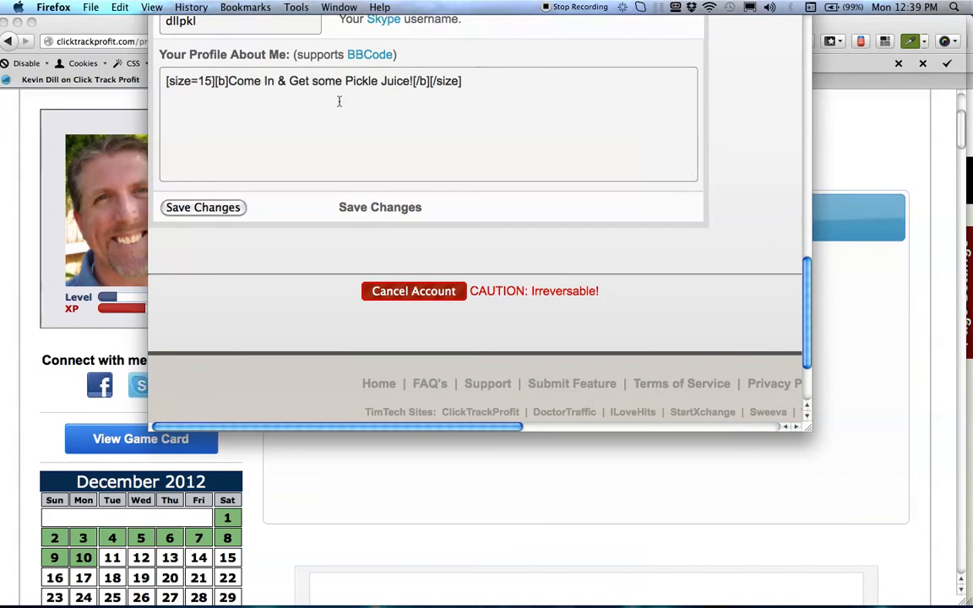
double_click(204, 81)
text(20)
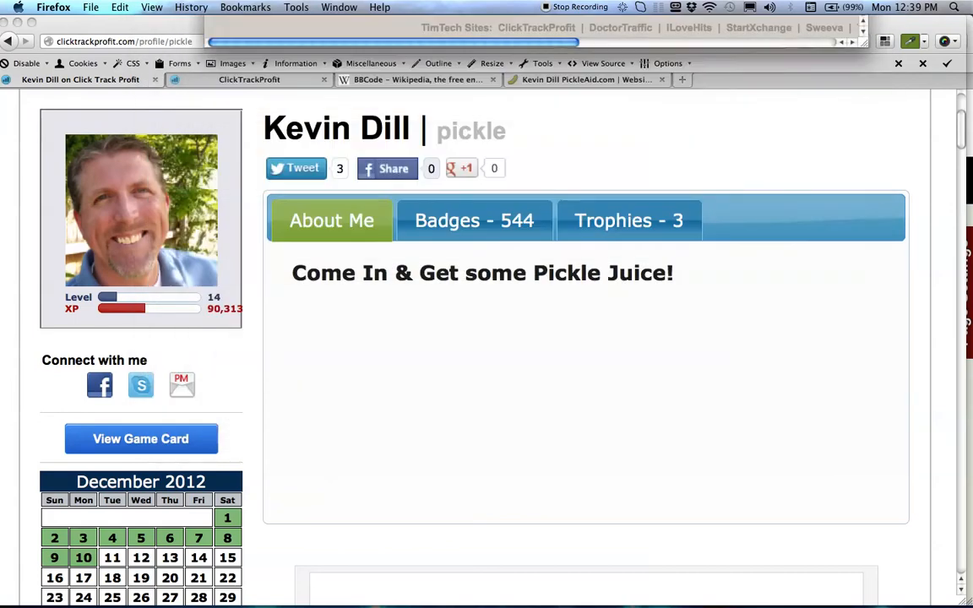
- Copy the [color=#FF0000] opening tag from Wikipedia's BBCode table and insert it before [size=20] in the About Me text
click(380, 81)
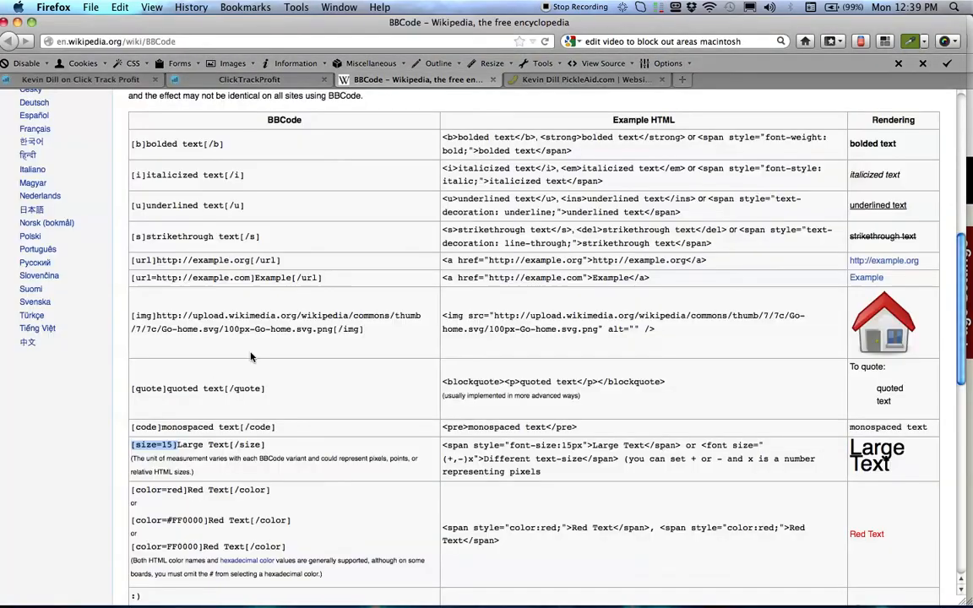
click(264, 499)
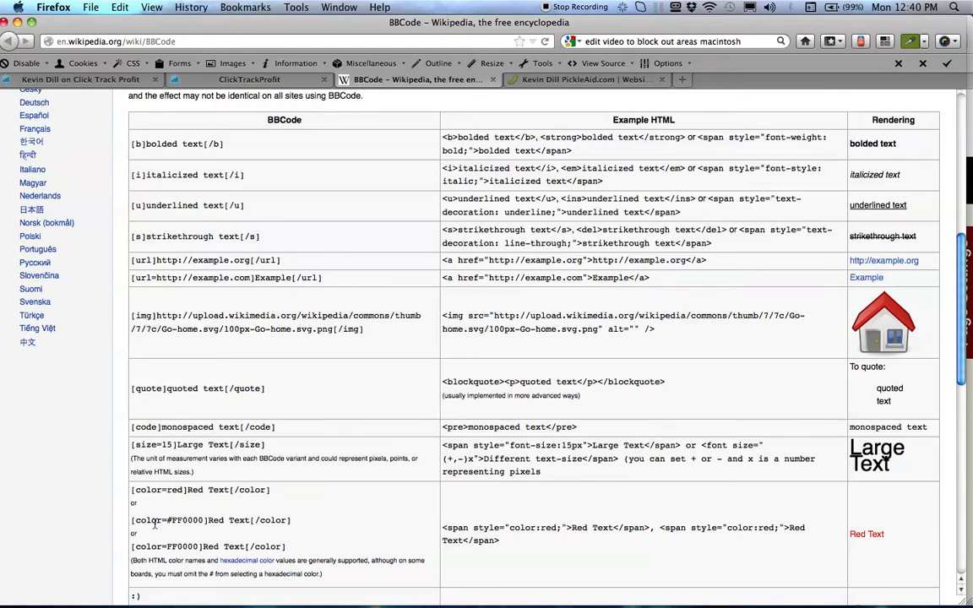
drag(206, 520, 135, 521)
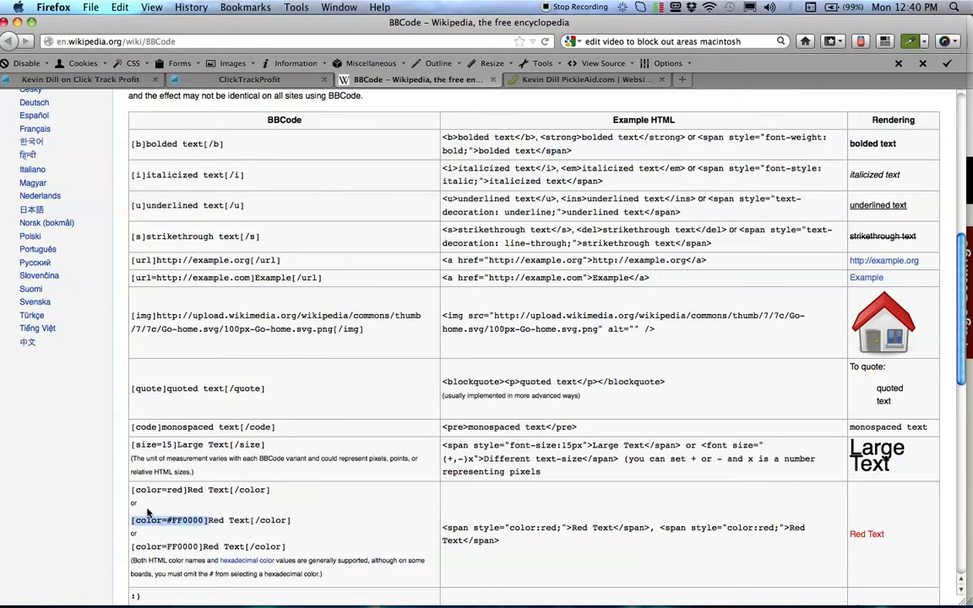
drag(621, 0, 497, 0)
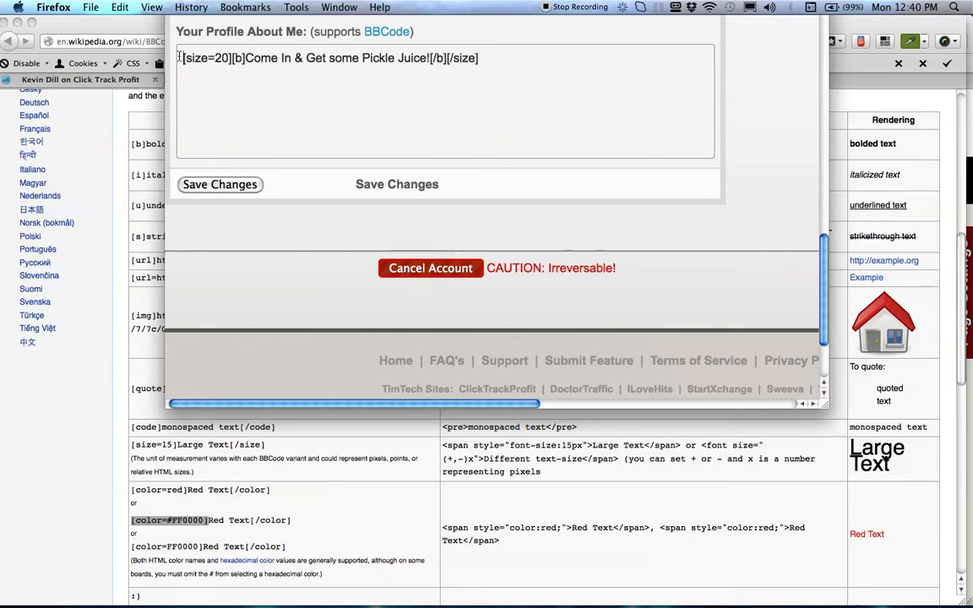
text([color=#FF0000])
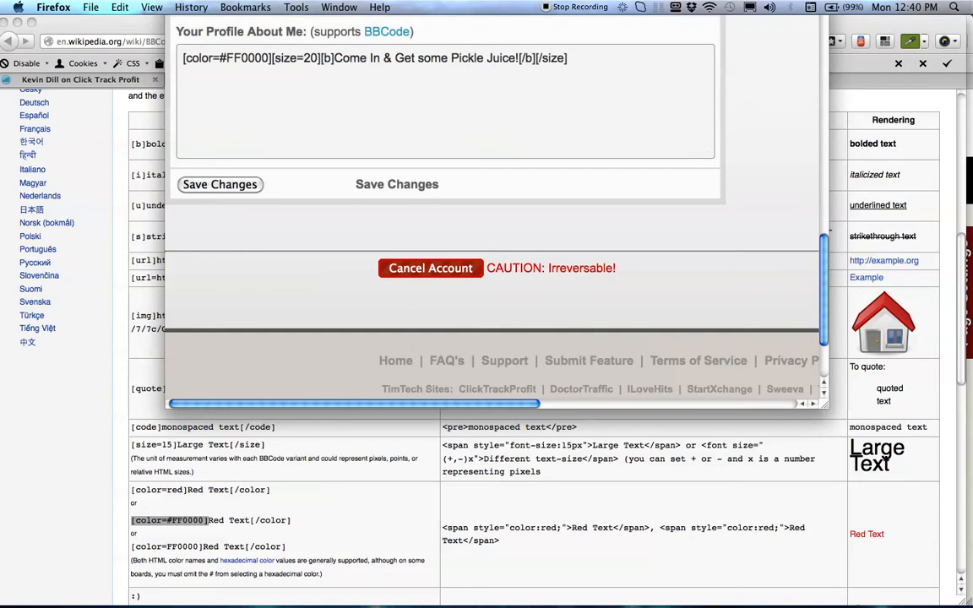
drag(470, 0, 522, 0)
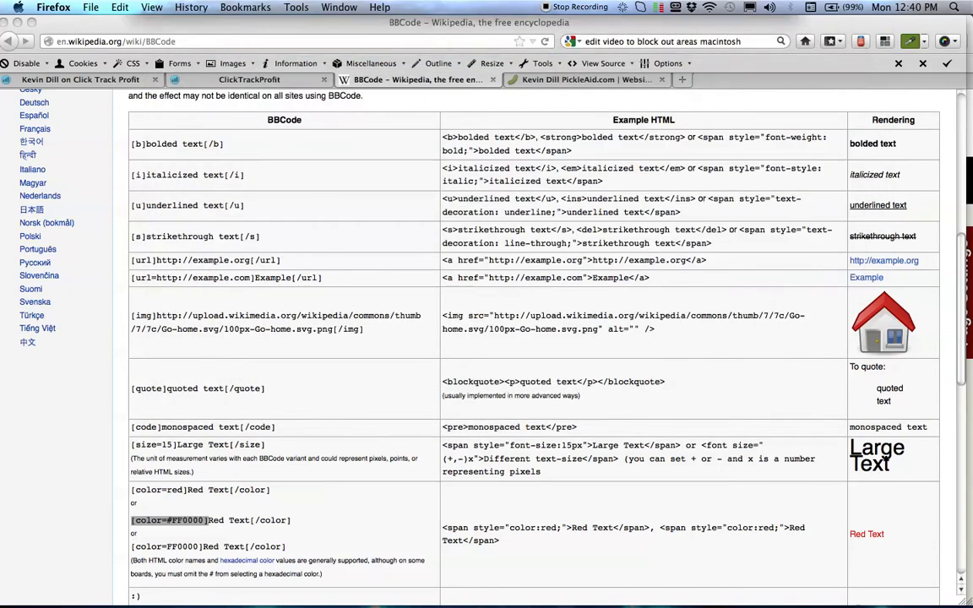
- Sample the dark green of the PickleAid.com header bar with the ColorZilla eyedropper
click(515, 81)
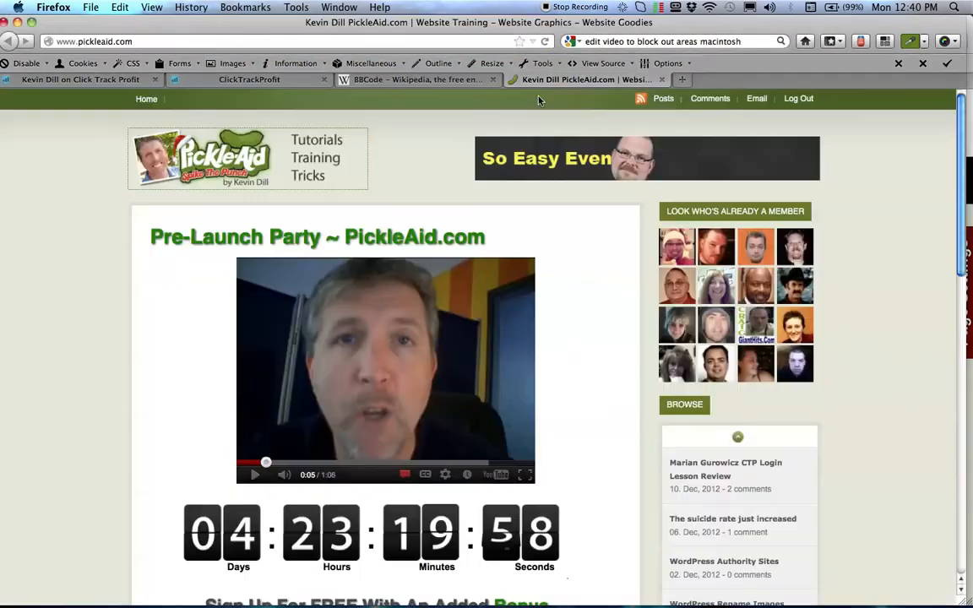
click(911, 42)
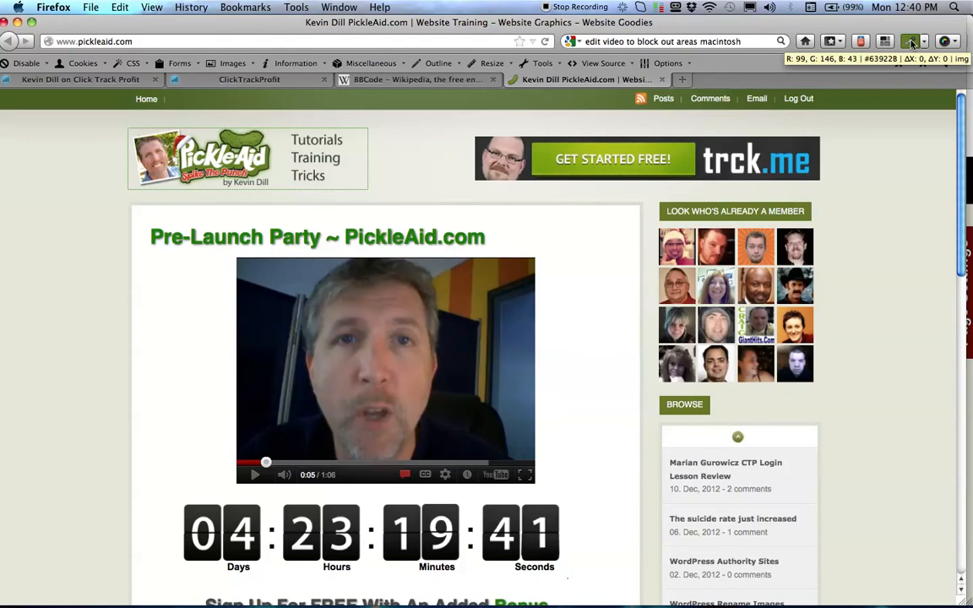
click(925, 42)
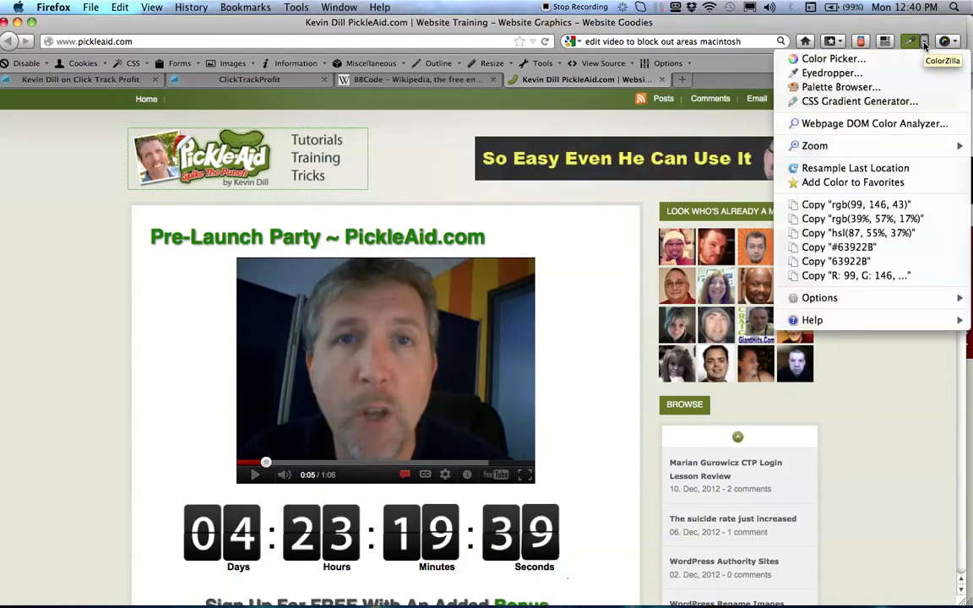
click(921, 43)
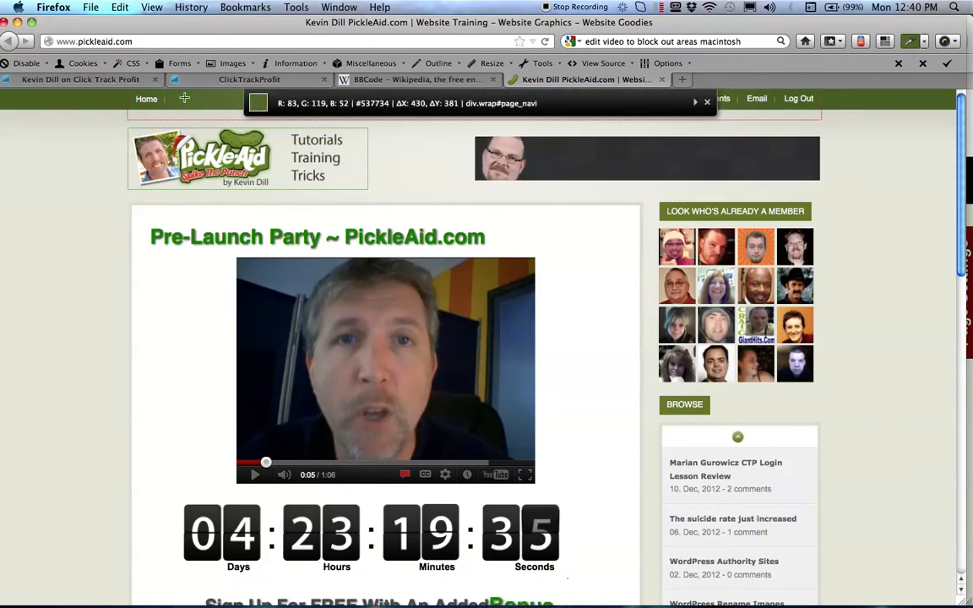
click(80, 97)
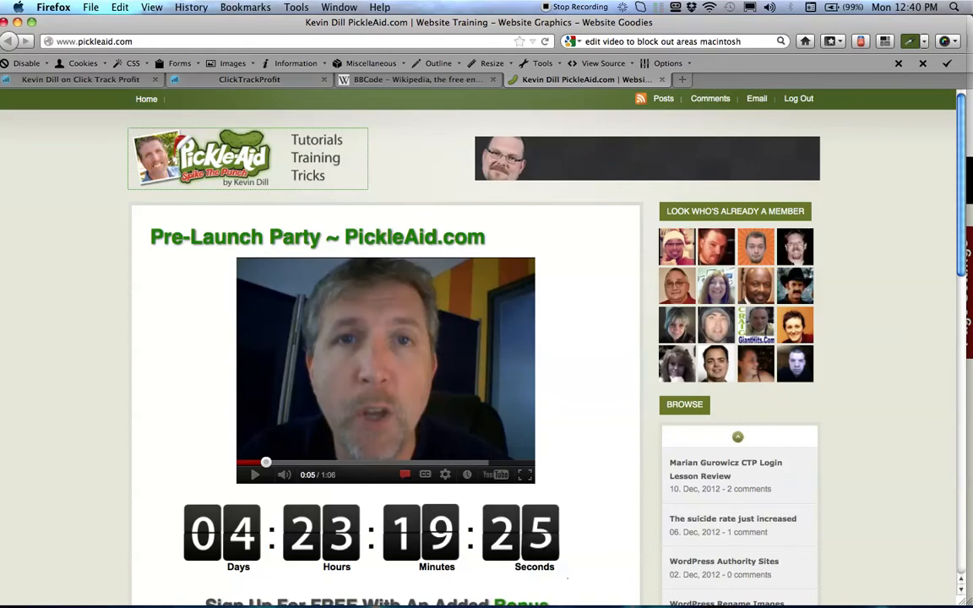
- Replace the colour code in the About Me color tag with the sampled #497029
drag(486, 0, 491, 0)
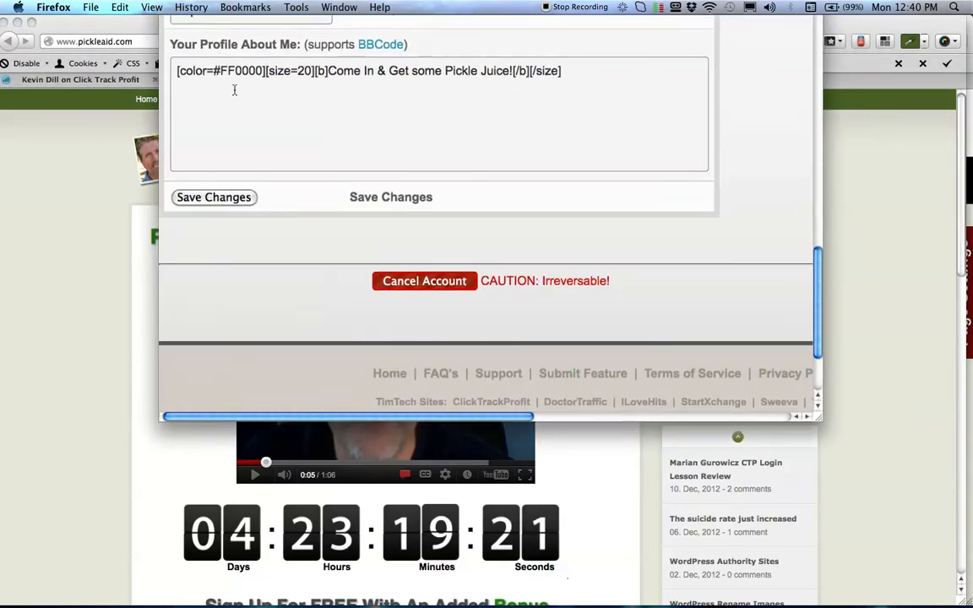
drag(213, 71, 251, 72)
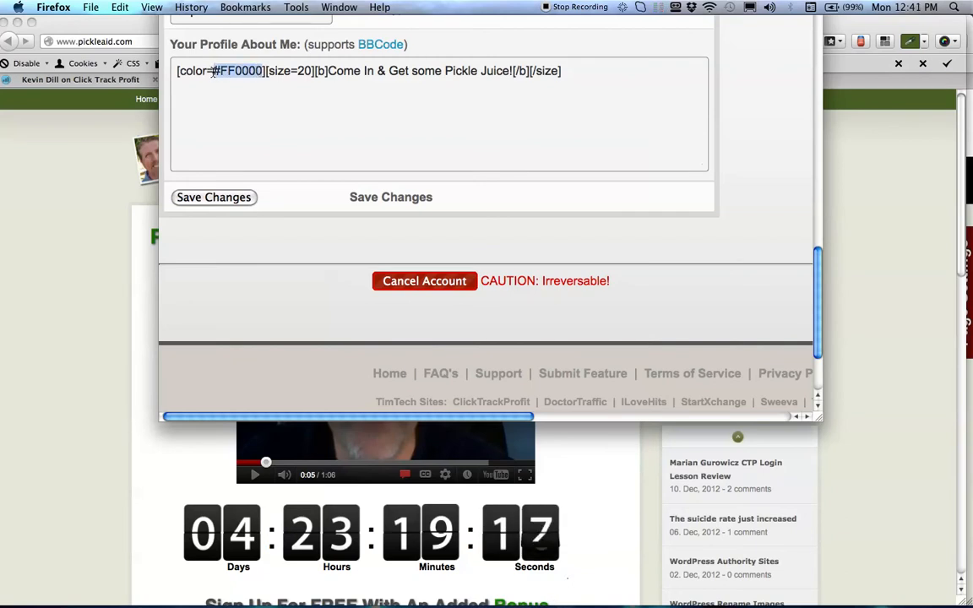
key(super+v)
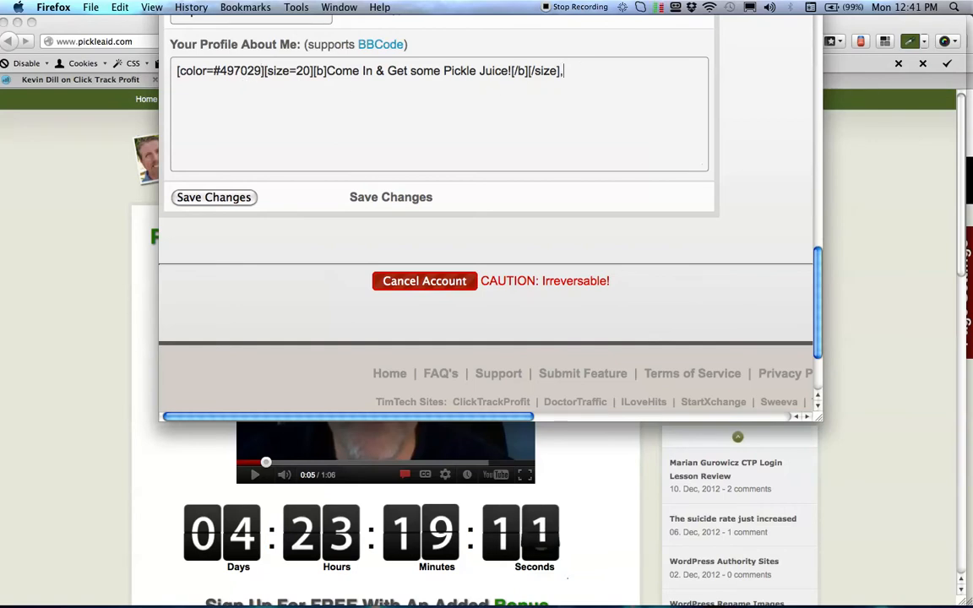
- Close the About Me line with a [/color] tag, save the changes and reload the public profile page
key(BackSpace)
text([color)
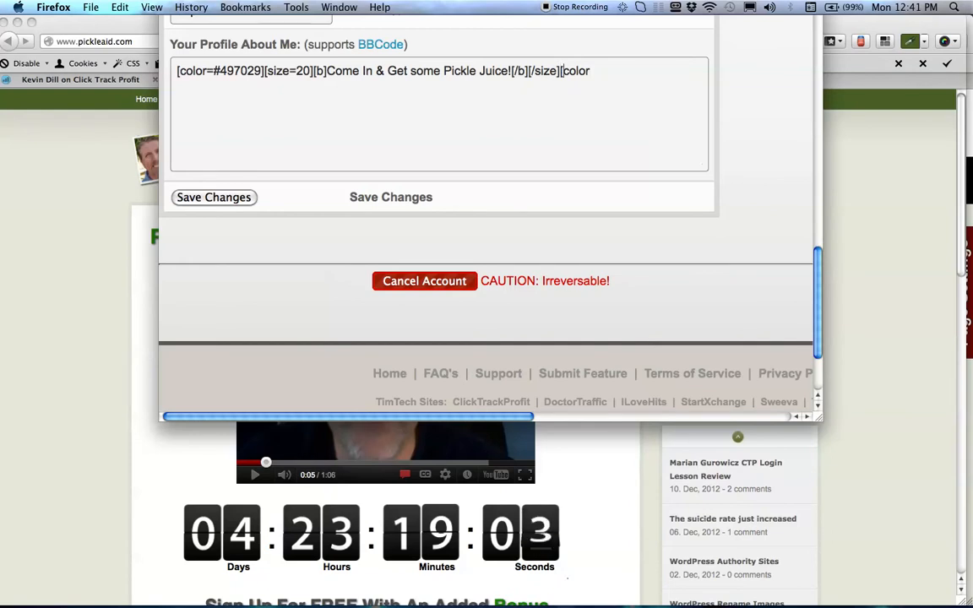
text(/)
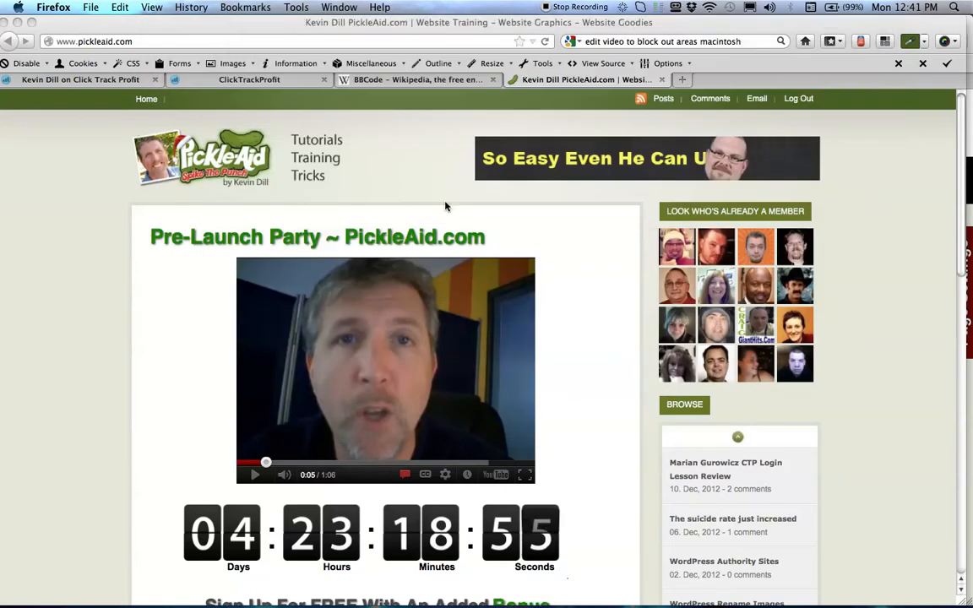
click(80, 80)
key(super+r)
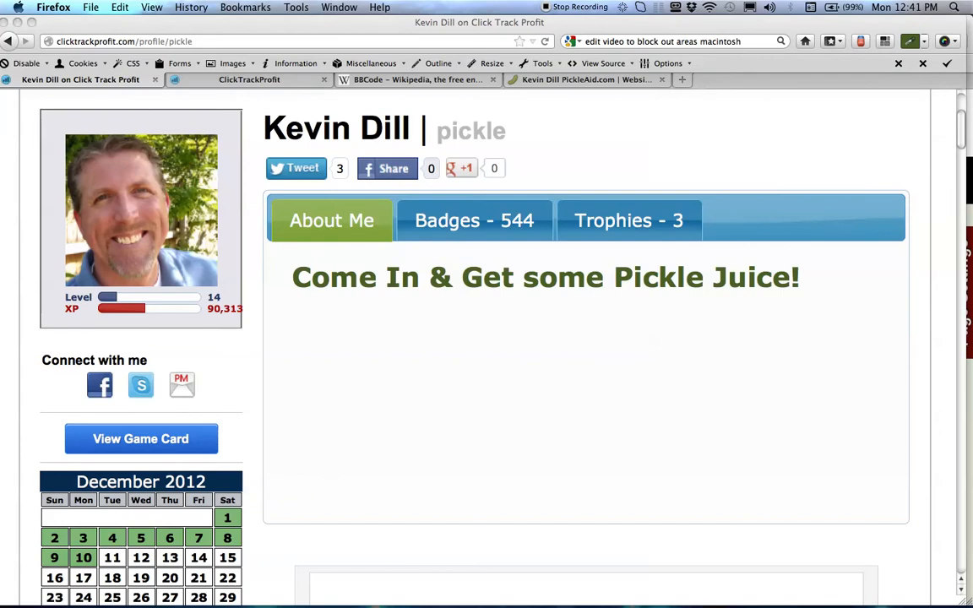
- Copy the image location of the Pickle-Aid logo on PickleAid.com
click(558, 80)
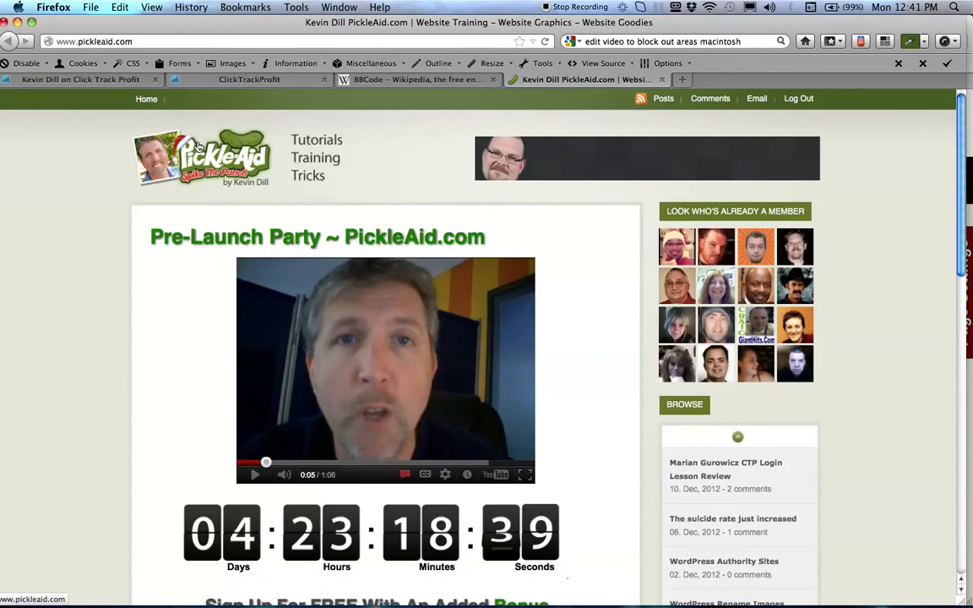
right_click(217, 162)
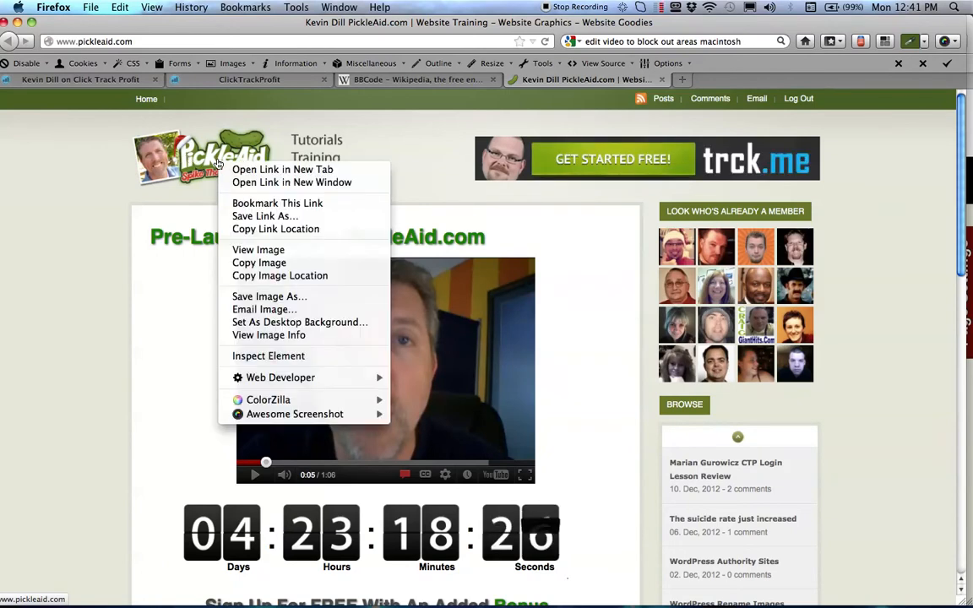
click(279, 277)
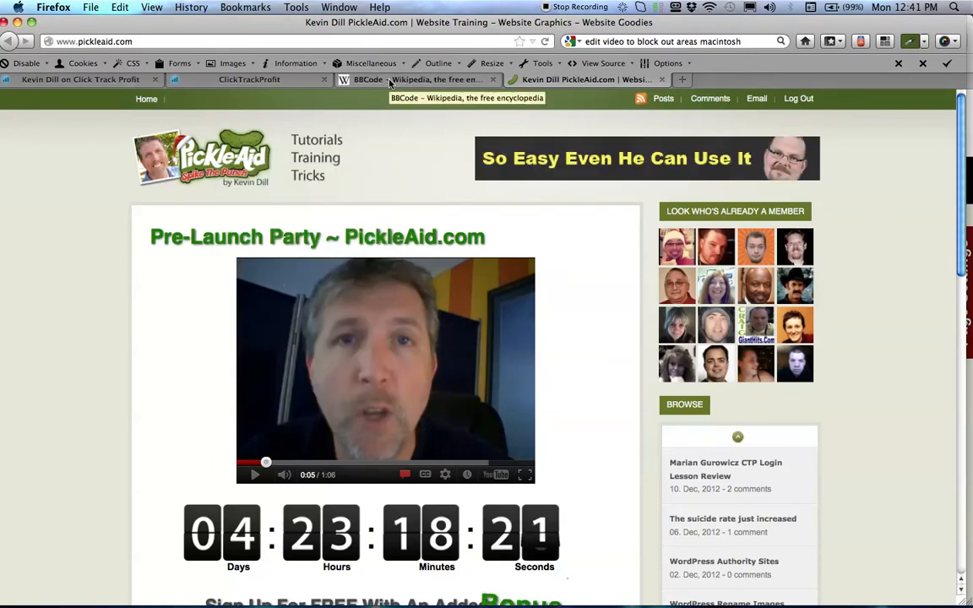
click(95, 76)
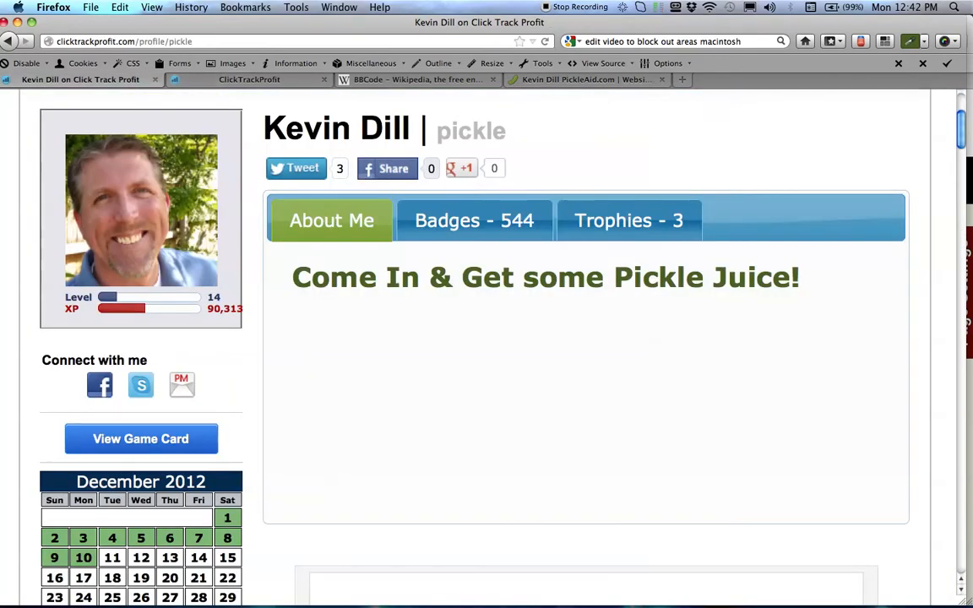
drag(593, 0, 524, 46)
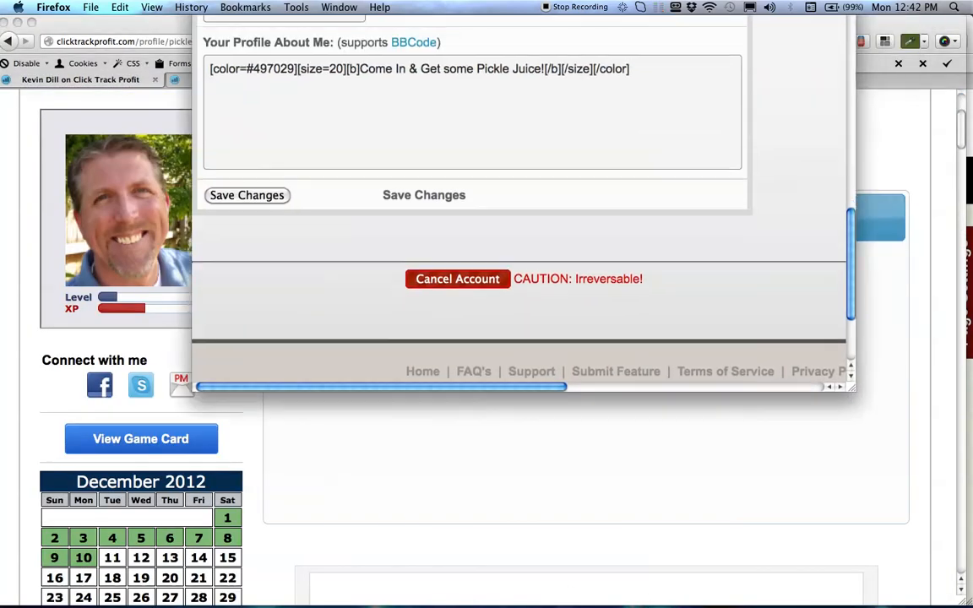
click(672, 77)
key(Return)
key(Return)
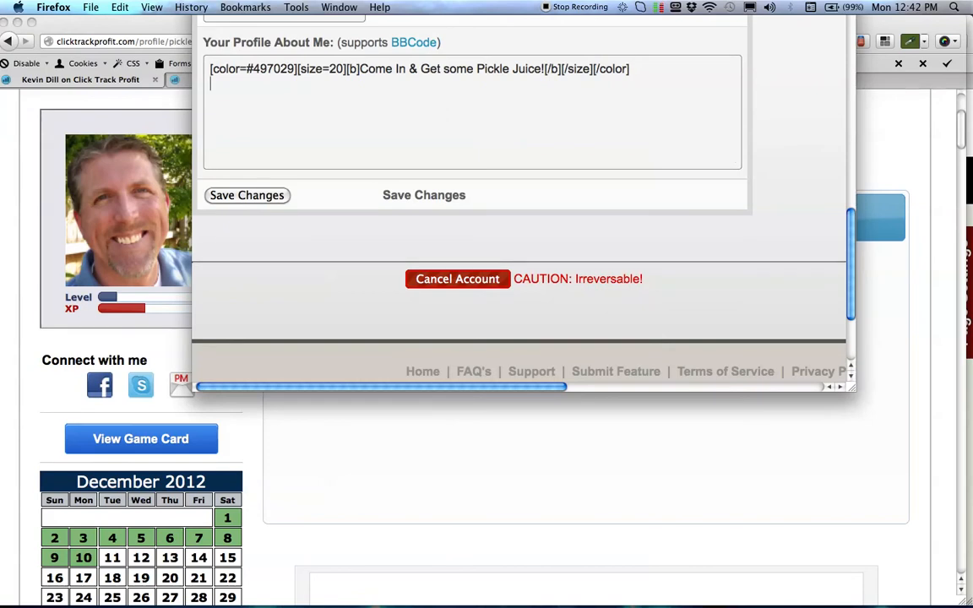
key(super+v)
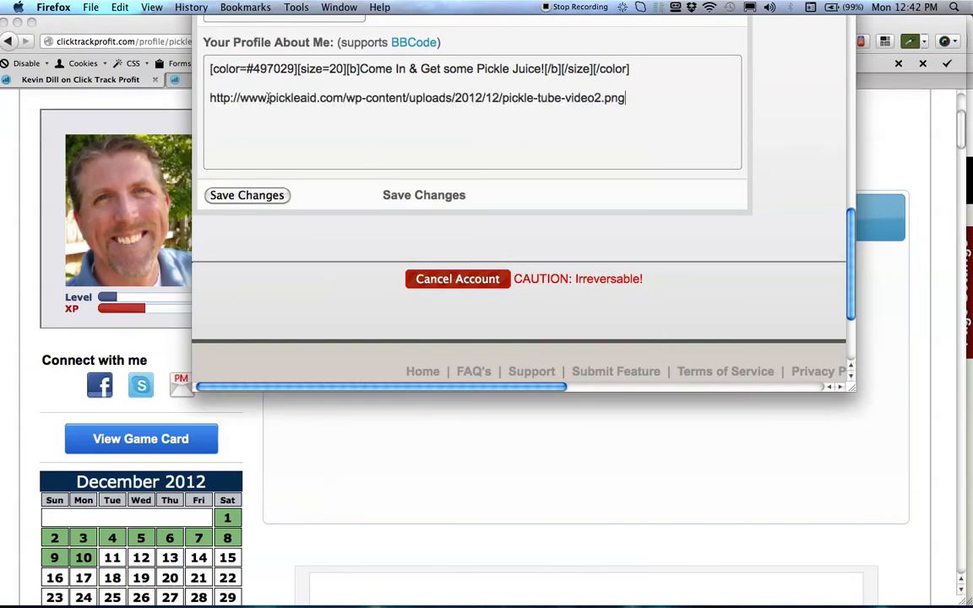
drag(625, 98, 202, 98)
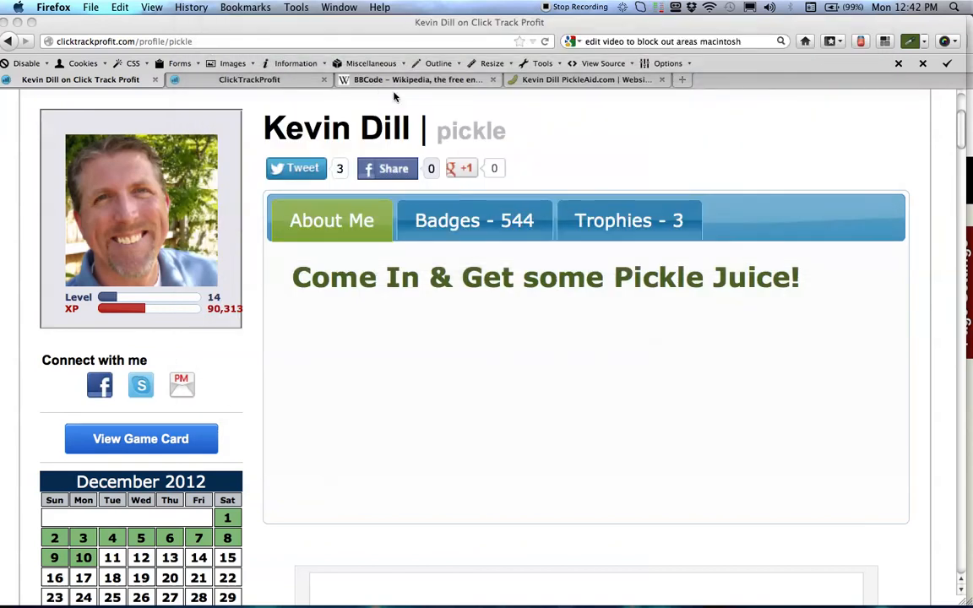
- Copy the [img] opening tag from the image row of Wikipedia's BBCode table and return to the About Me editor
click(356, 78)
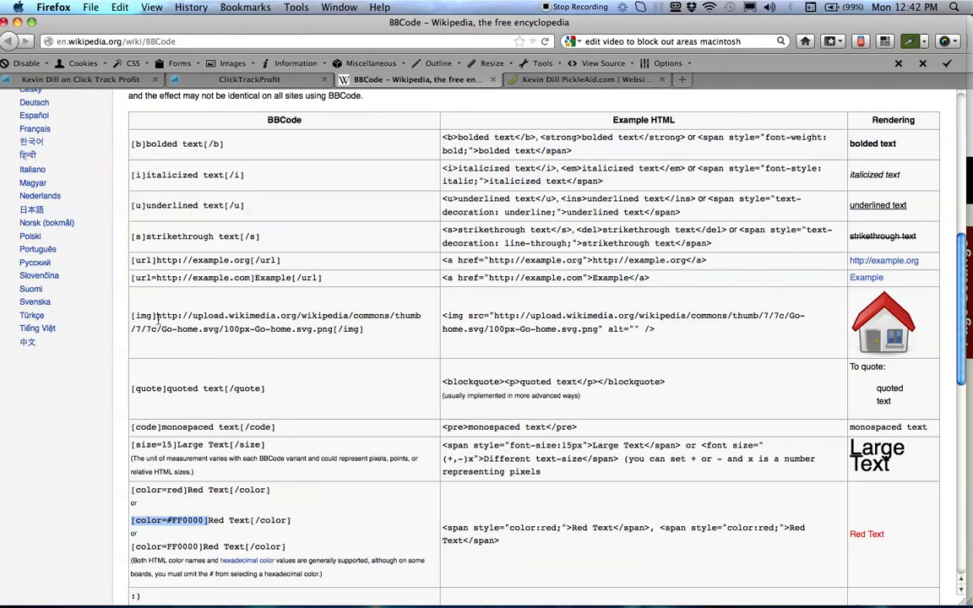
drag(156, 317, 132, 316)
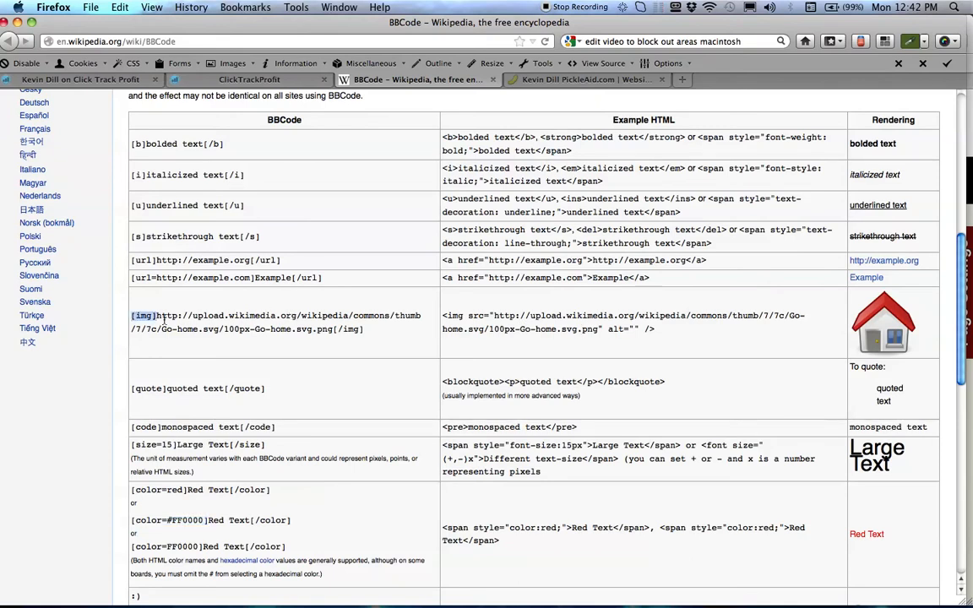
click(157, 318)
drag(155, 317, 130, 320)
right_click(145, 326)
click(161, 328)
drag(583, 0, 486, 0)
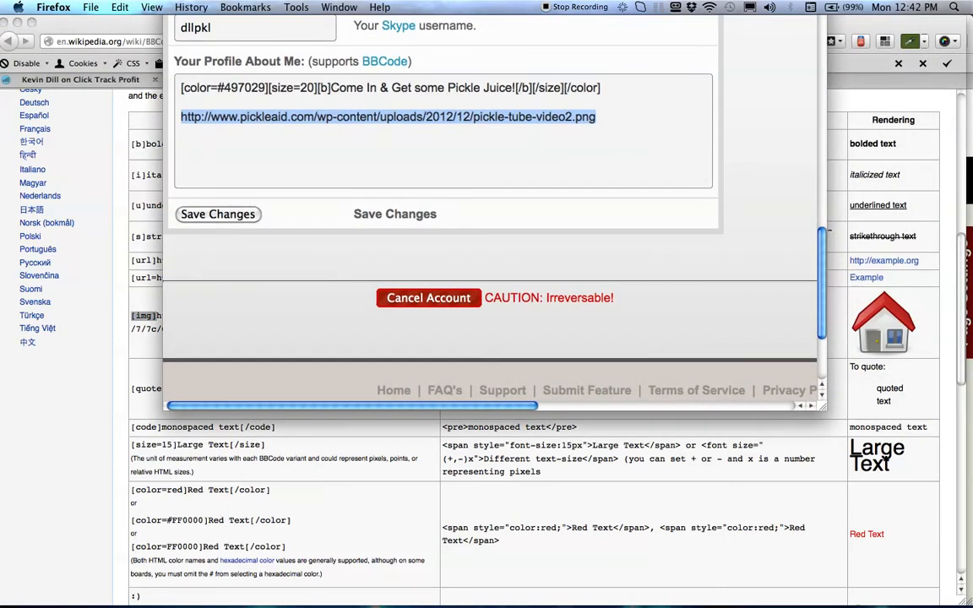
- Wrap the logo address in [img] and [/img] tags, save the profile changes and view the public profile
click(194, 121)
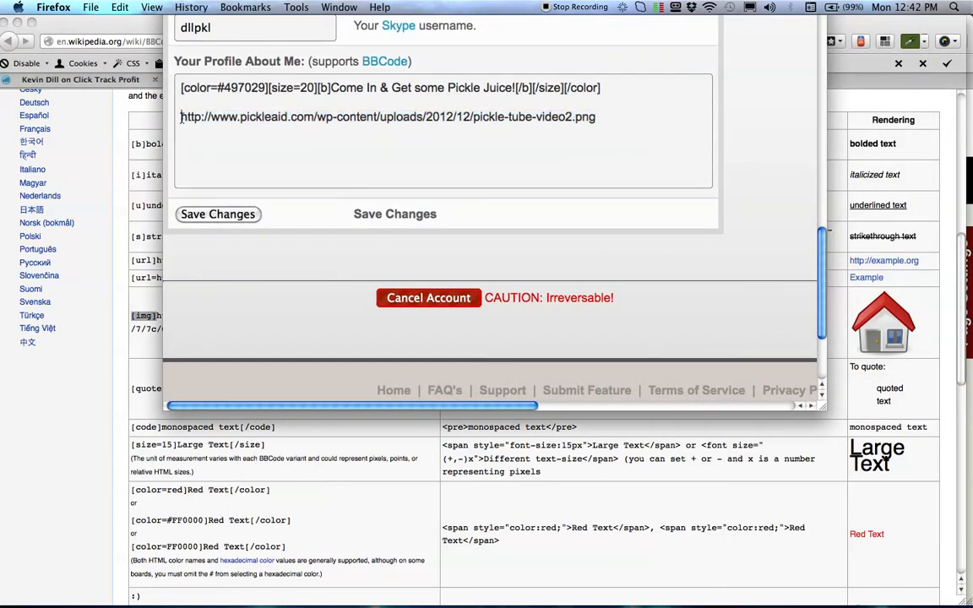
key(super+v)
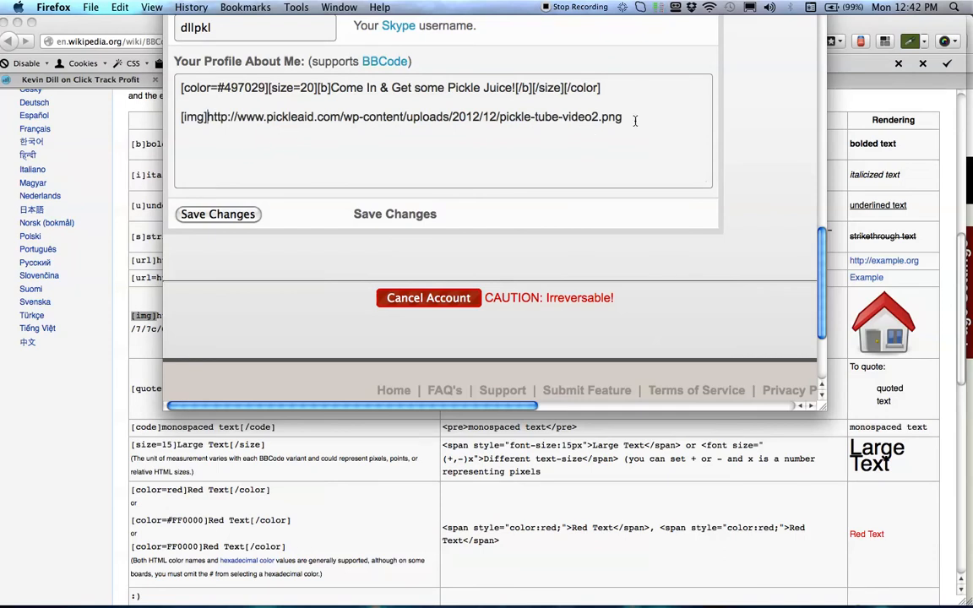
key(super+v)
text(/)
click(244, 216)
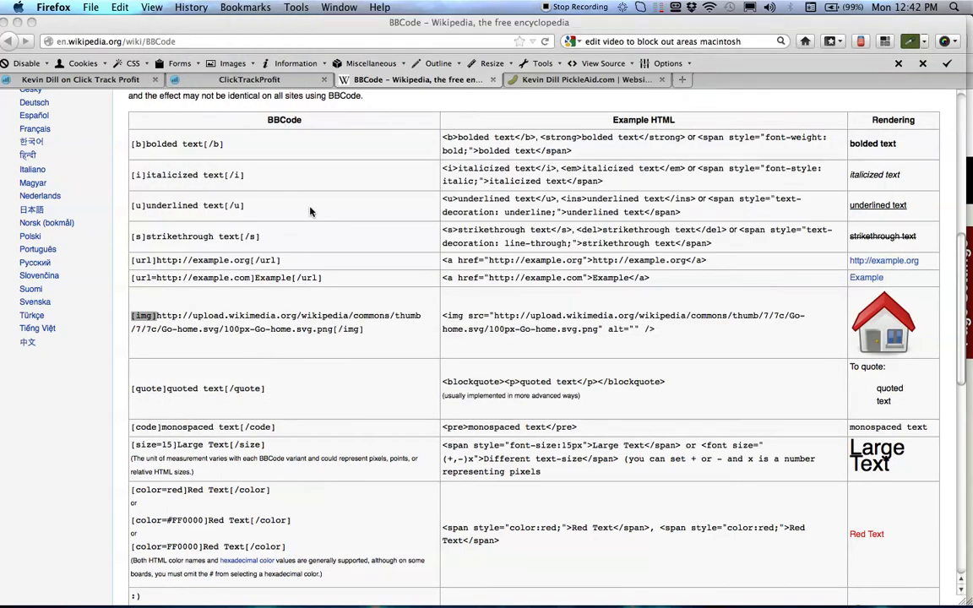
click(85, 80)
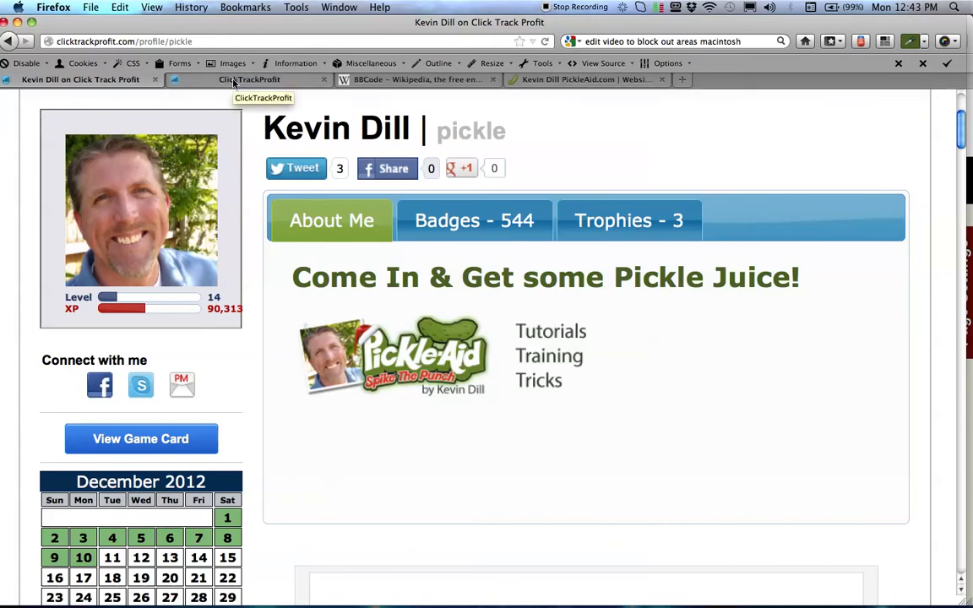
click(367, 79)
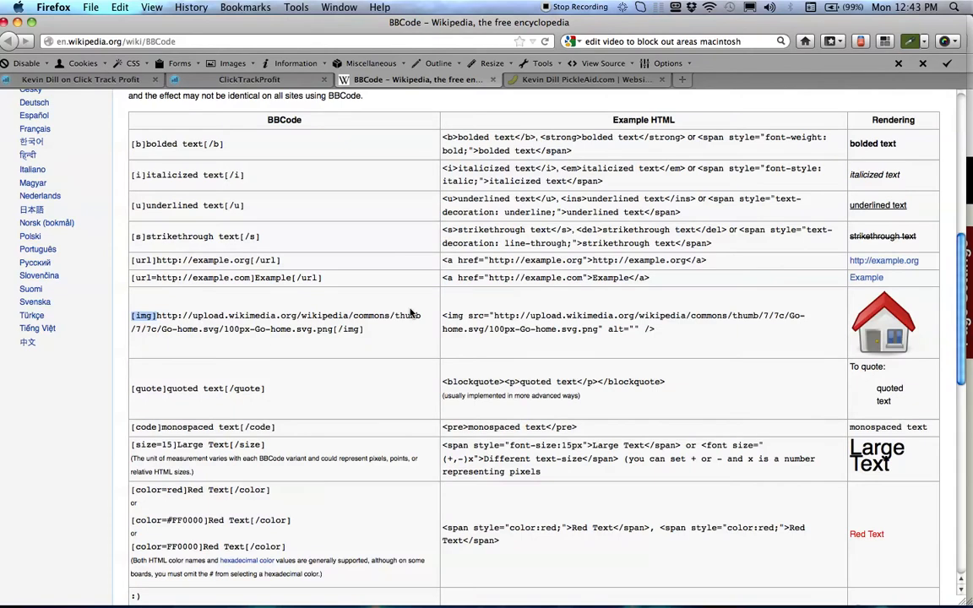
click(167, 270)
drag(255, 278, 130, 277)
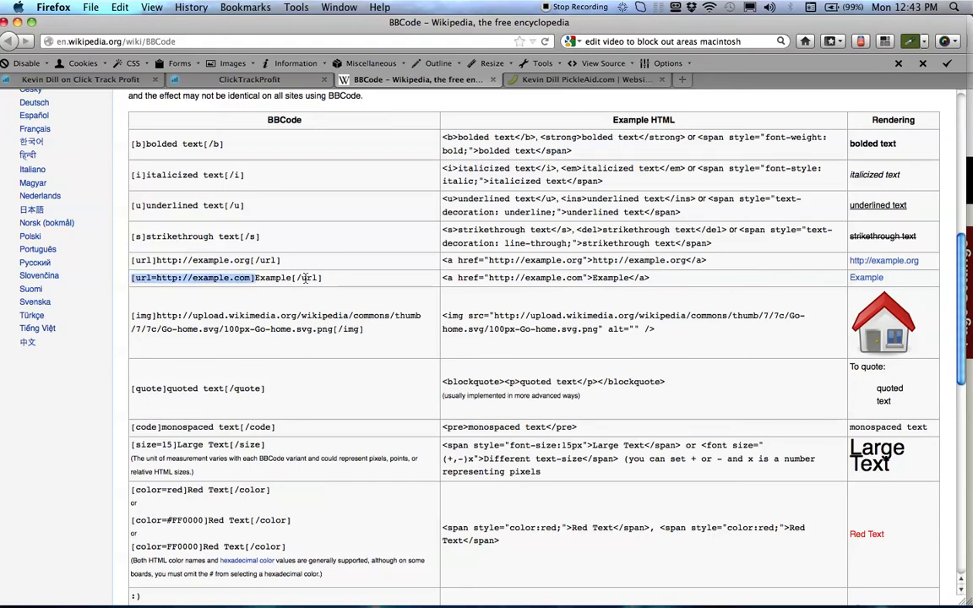
right_click(186, 283)
click(207, 286)
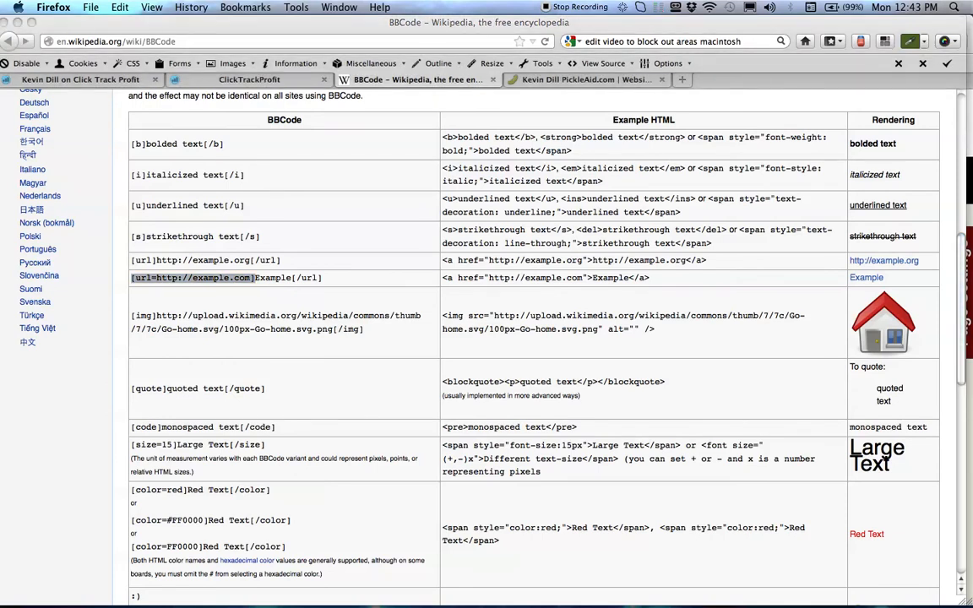
drag(642, 0, 485, 0)
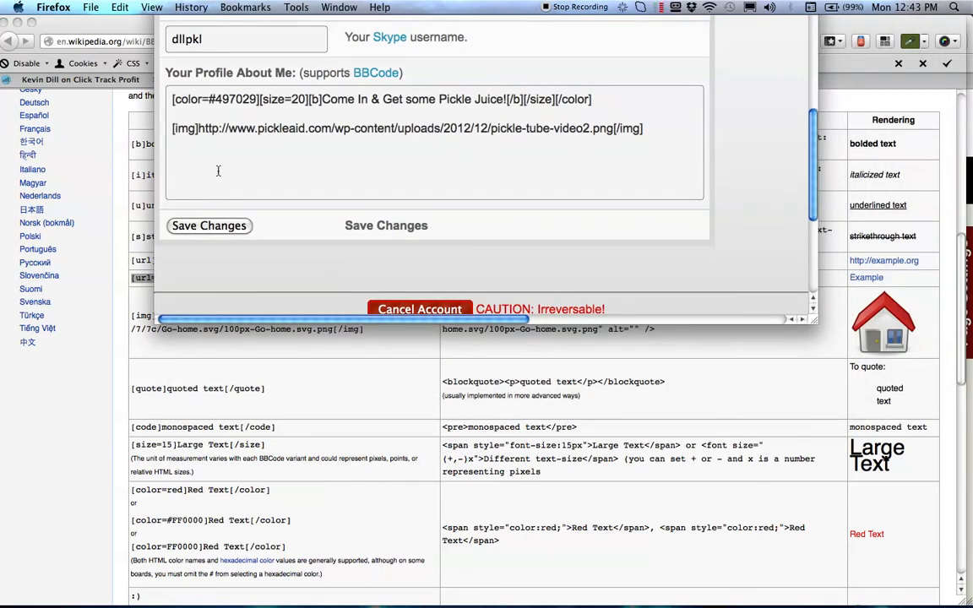
key(super+v)
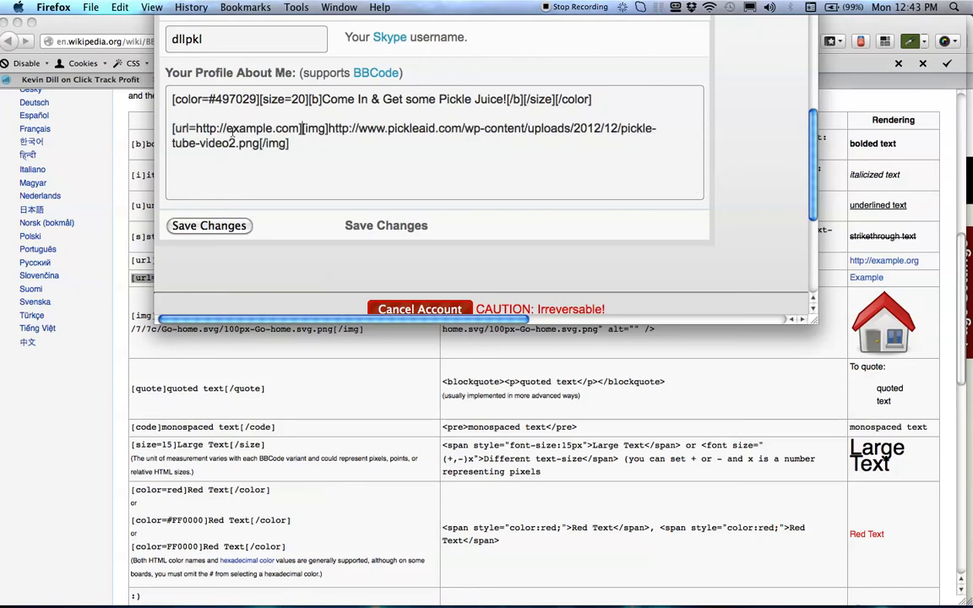
drag(196, 129, 296, 129)
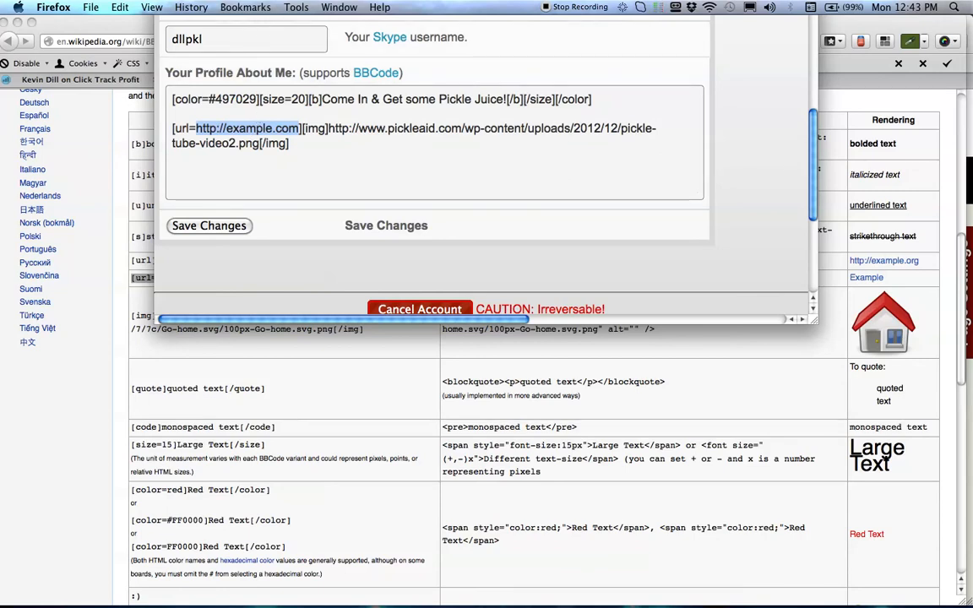
key(super+grave)
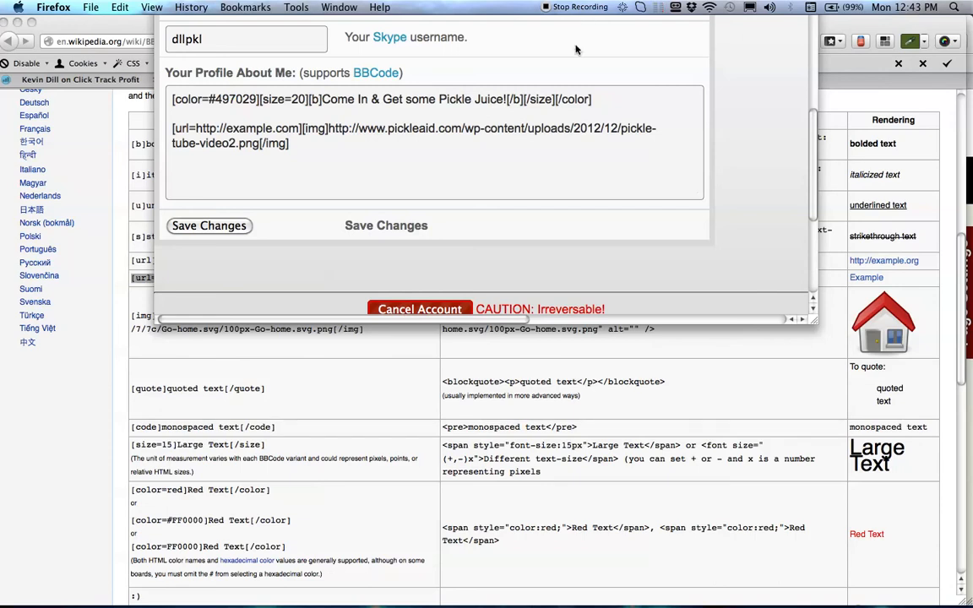
click(299, 129)
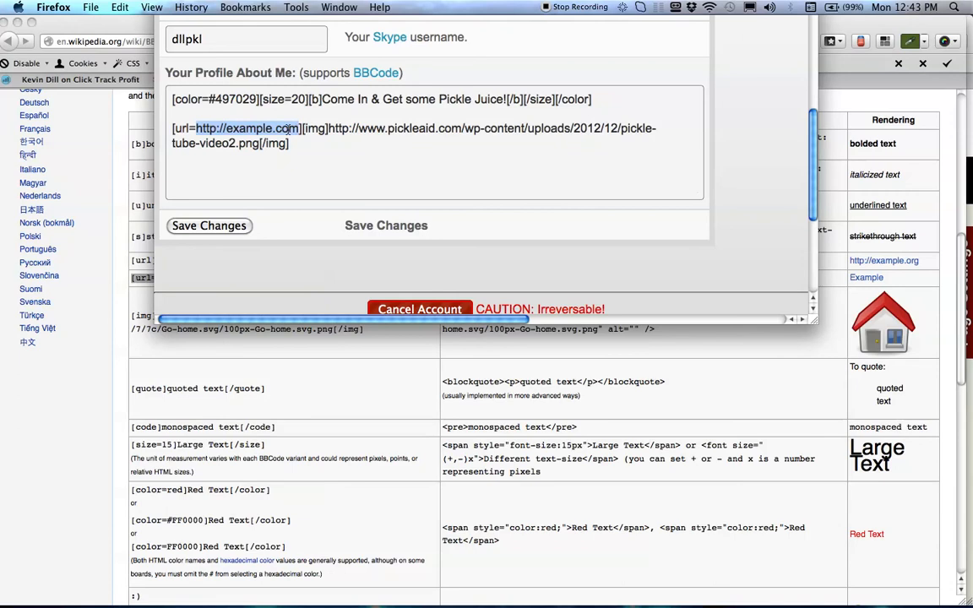
key(super+v)
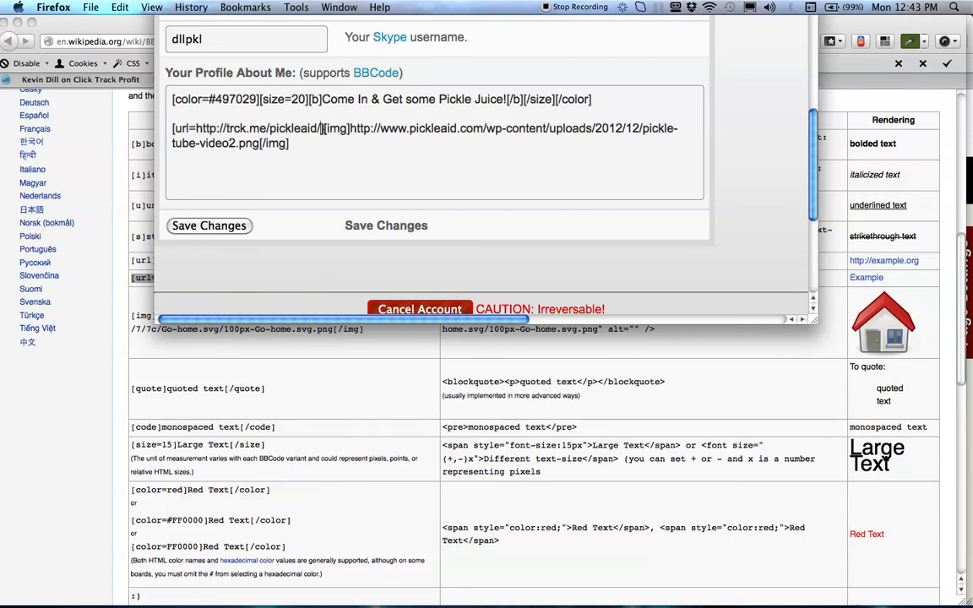
text(ctp)
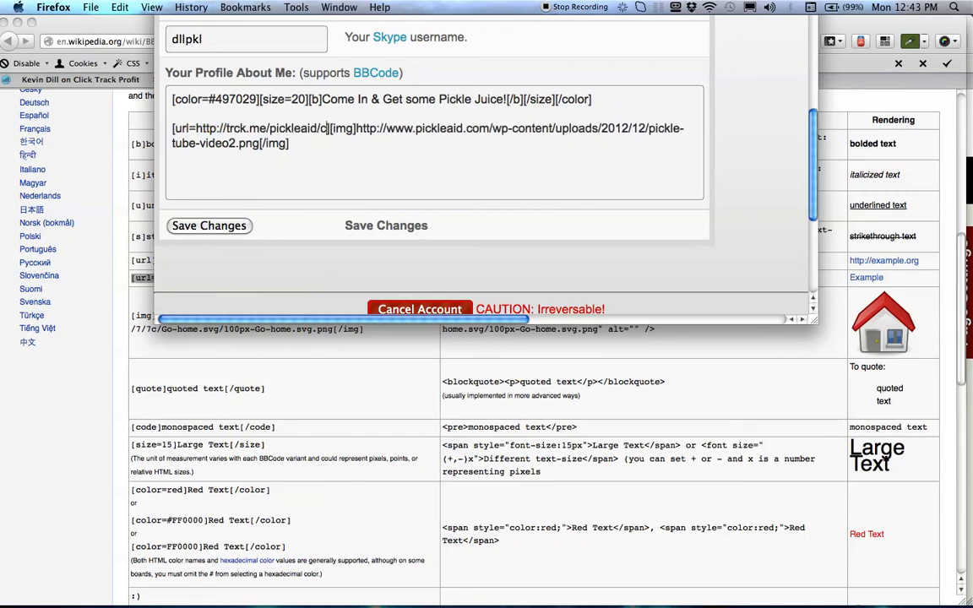
text(aboutme)
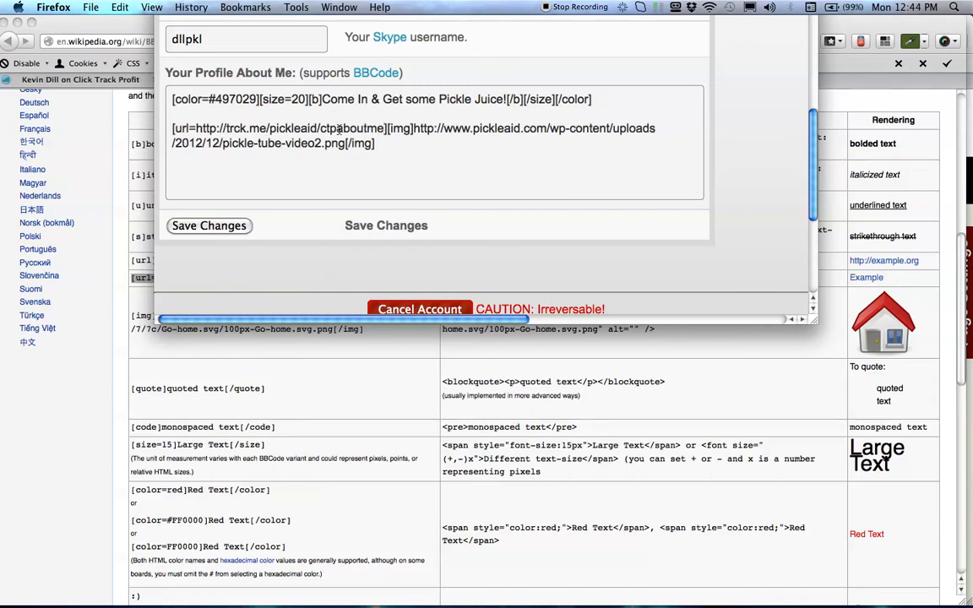
- Close the logo link with [/url] after [/img], save the profile changes and check the logo on the public profile
click(382, 144)
text([/url])
click(212, 226)
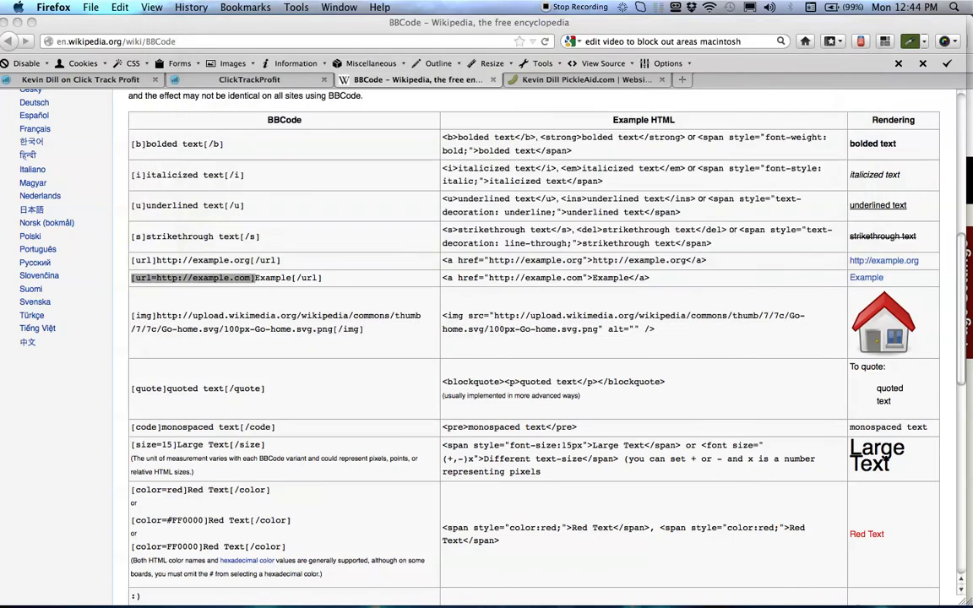
click(95, 84)
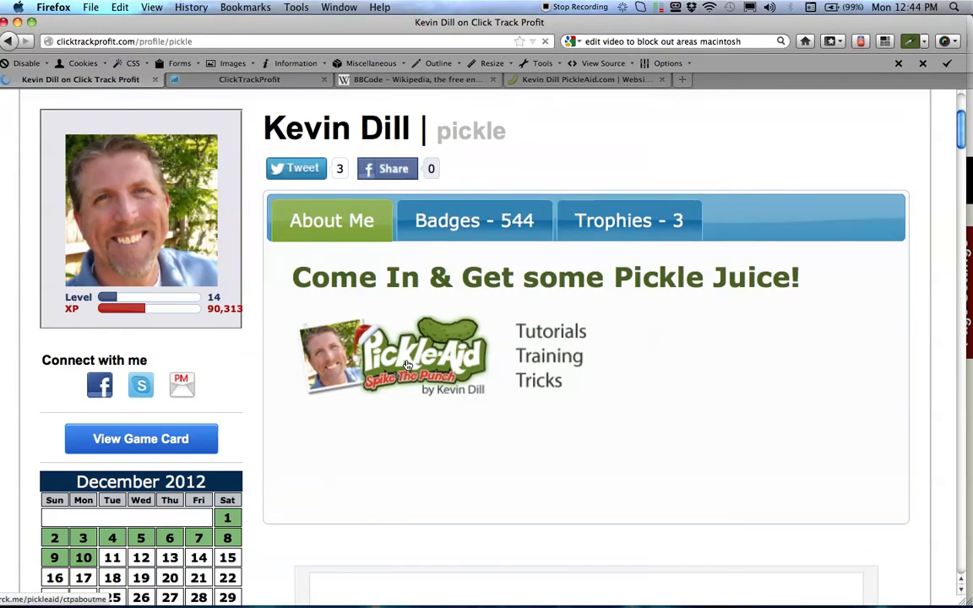
click(374, 318)
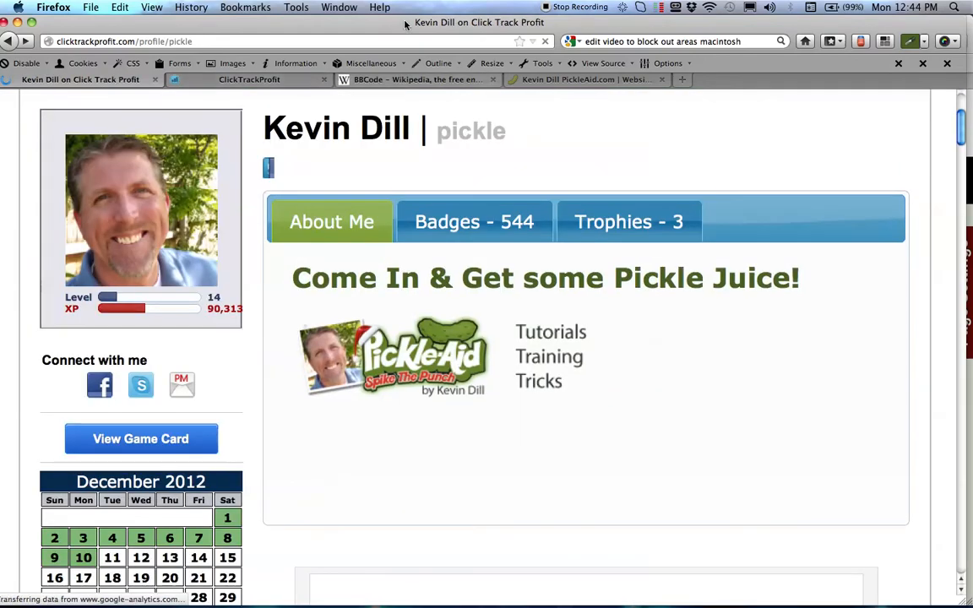
- Start a paragraph one blank line below the logo code, welcoming visitors to the owner's About Me page by name and continuing "I would welcome"
click(399, 81)
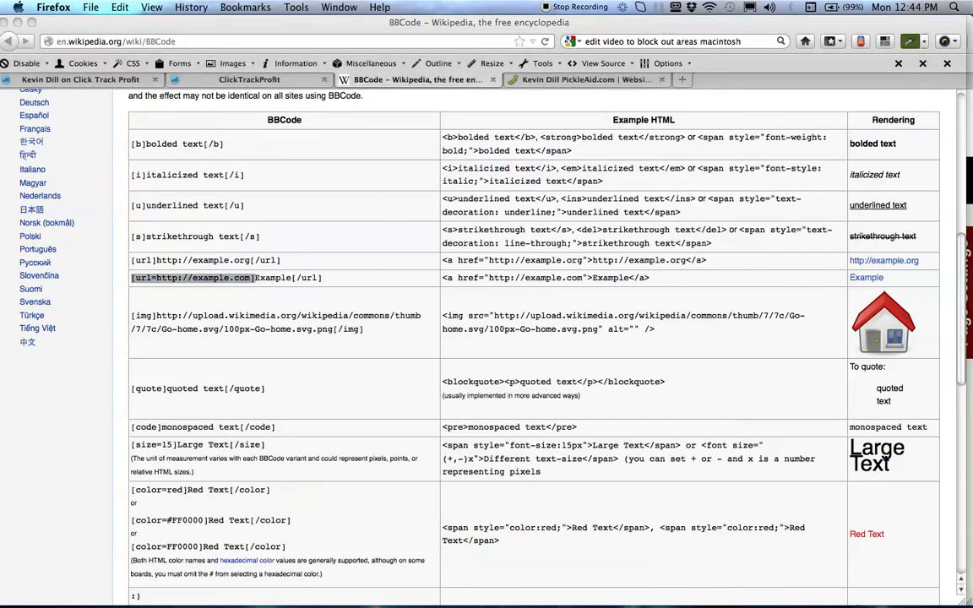
drag(558, 0, 502, 12)
click(435, 125)
key(Return)
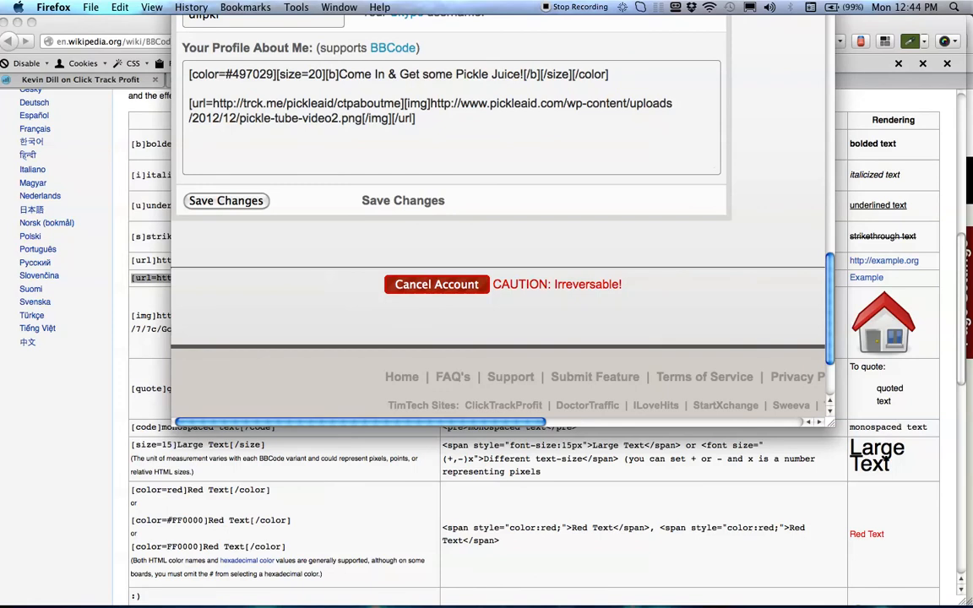
key(super+Tab)
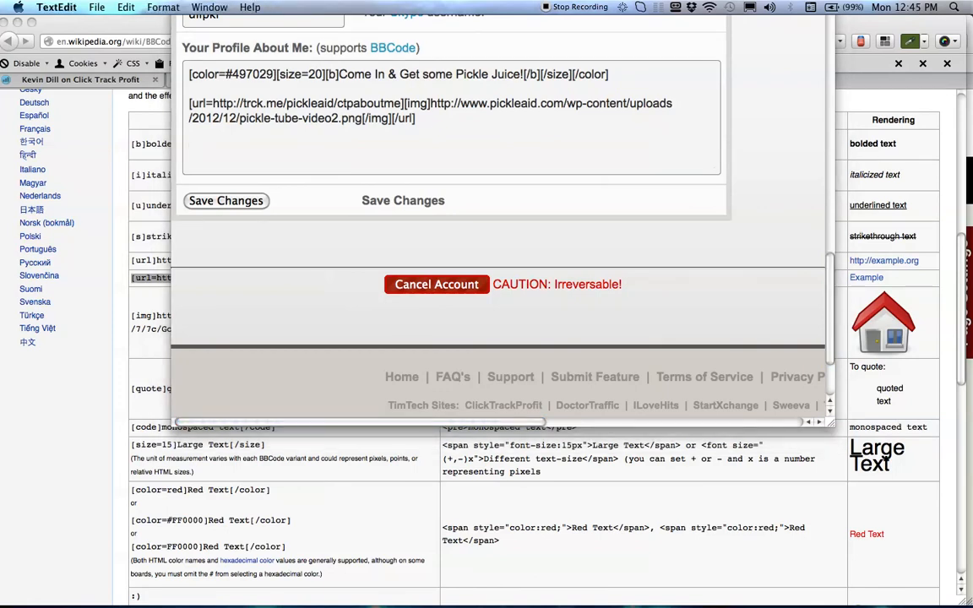
key(super+Tab)
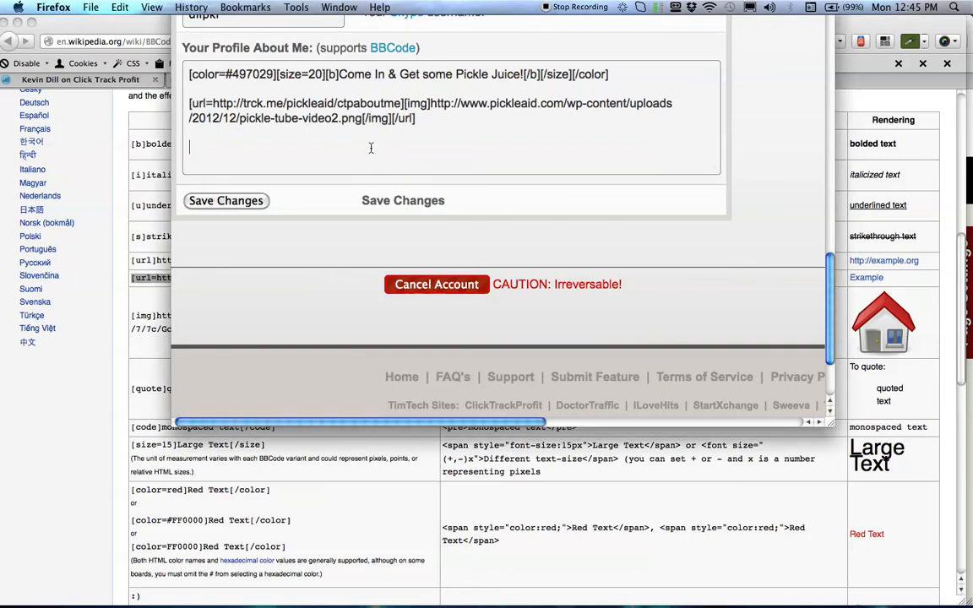
text(Welcome to K)
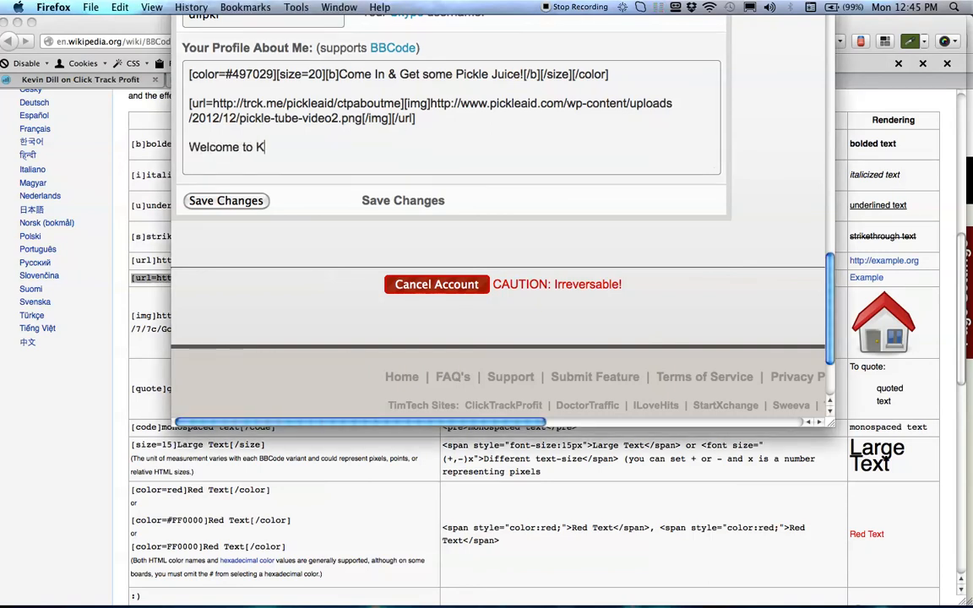
text(evin Dill Pickiel)
key(BackSpace)
key(BackSpace)
text(le's)
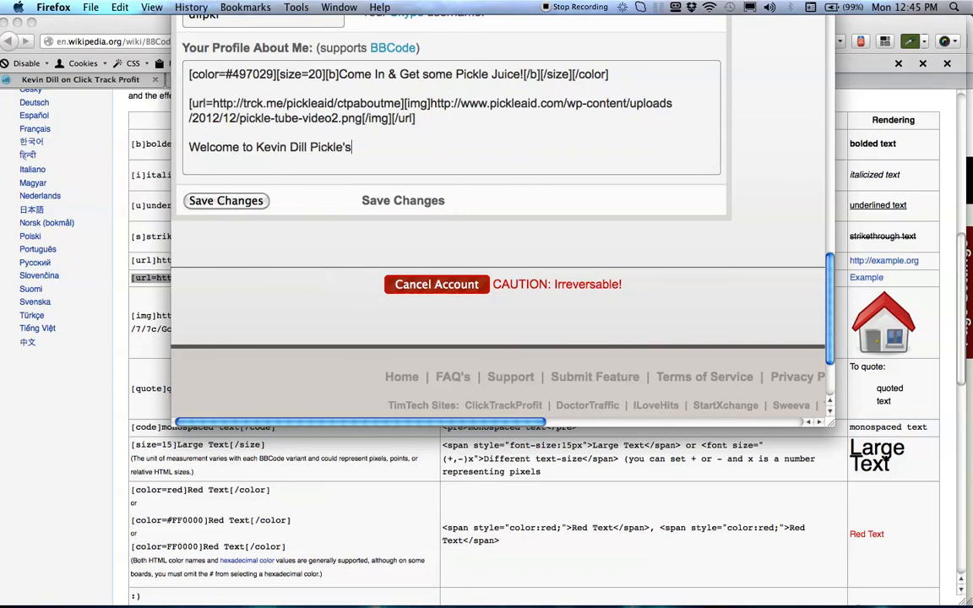
text( About Me page. I would welcome)
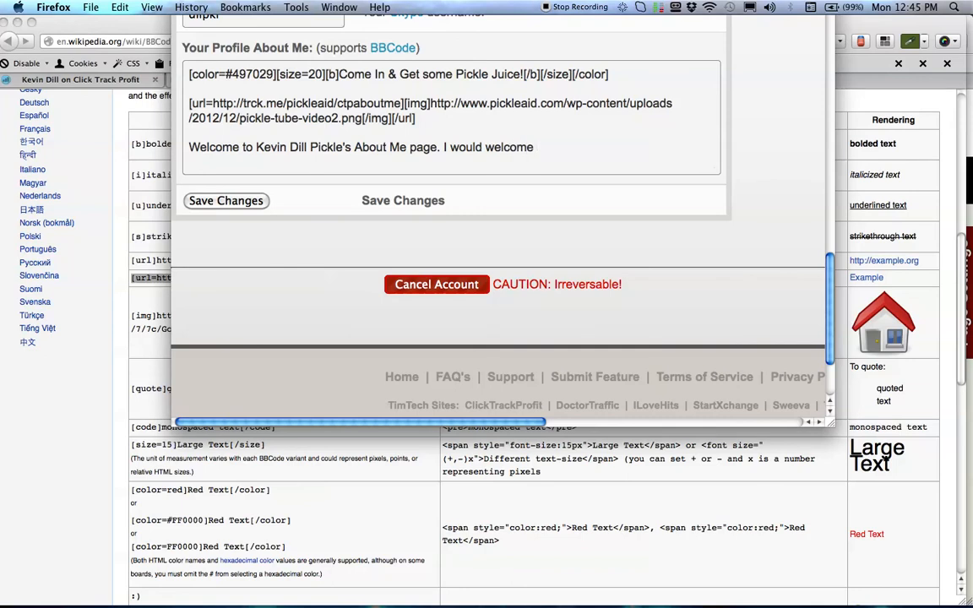
- Continue the paragraph with "you to get the Pickle Badge at PickleAid.com... Just click on the logo above and join in the fun."
text( all of you)
key(BackSpace)
key(BackSpace)
key(BackSpace)
key(BackSpace)
key(BackSpace)
key(BackSpace)
key(BackSpace)
key(BackSpace)
key(BackSpace)
key(BackSpace)
text(you to get the Pickle Ba)
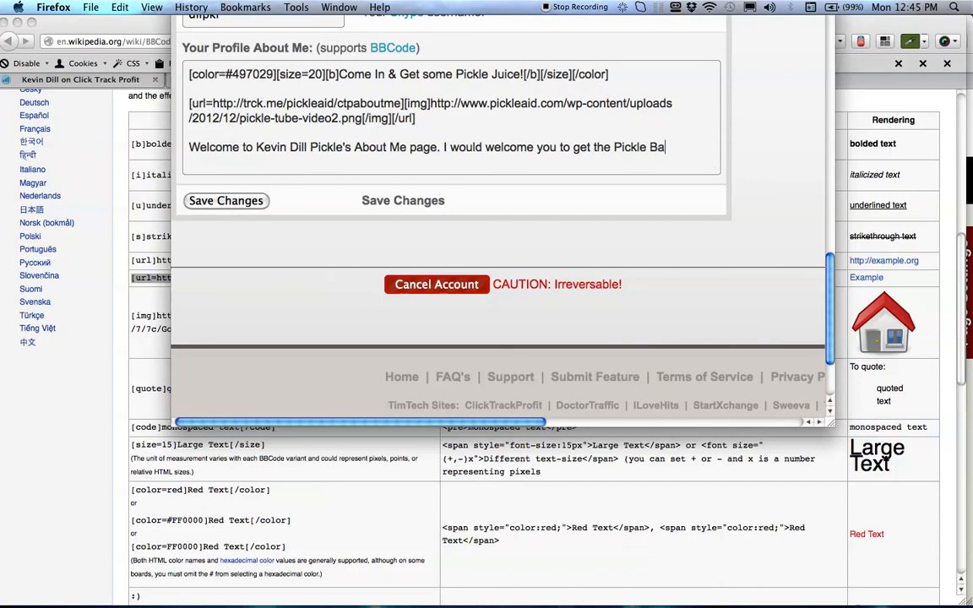
text(dge at PickleAid.com)
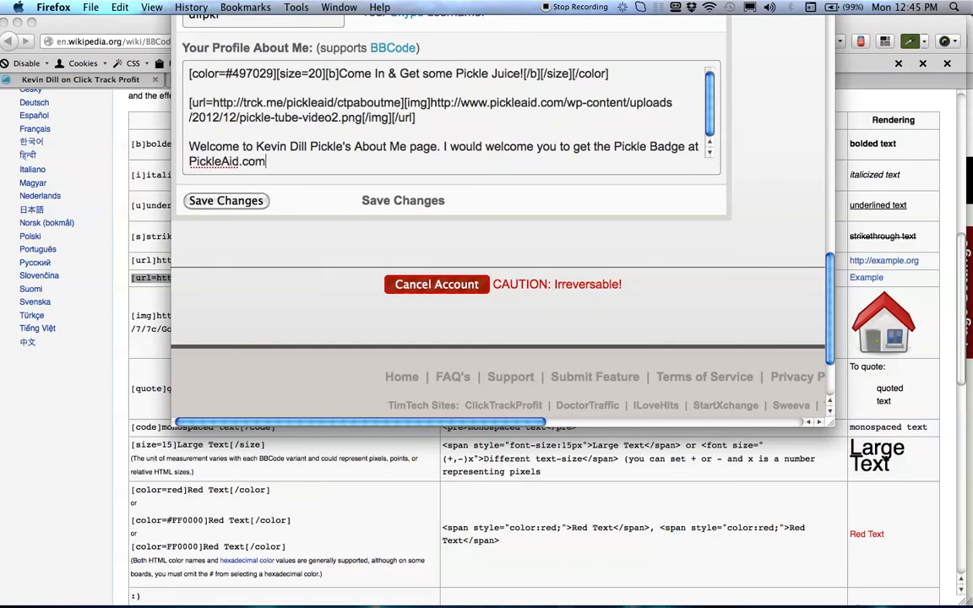
text(... Just click on the logo)
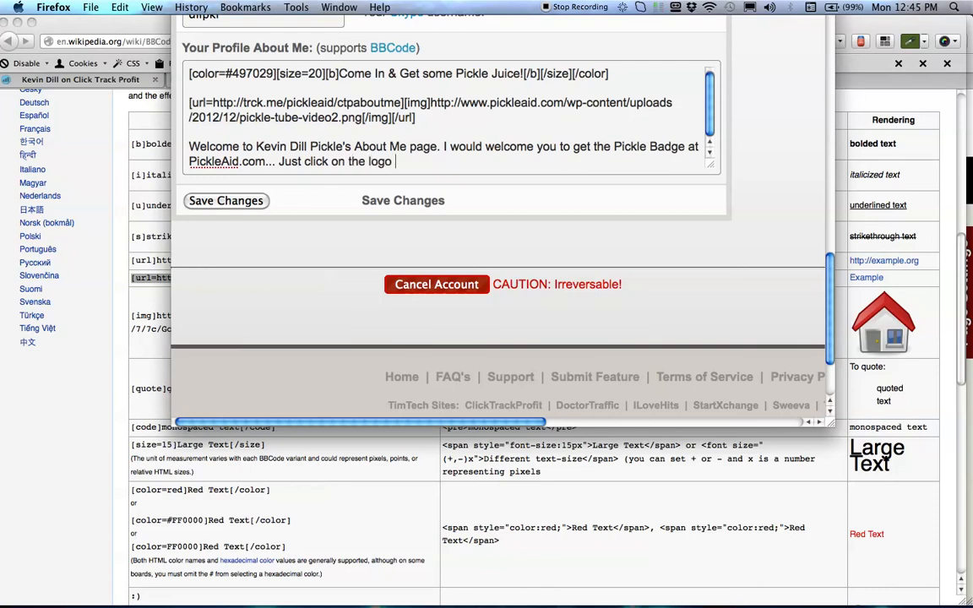
text( above and join in )
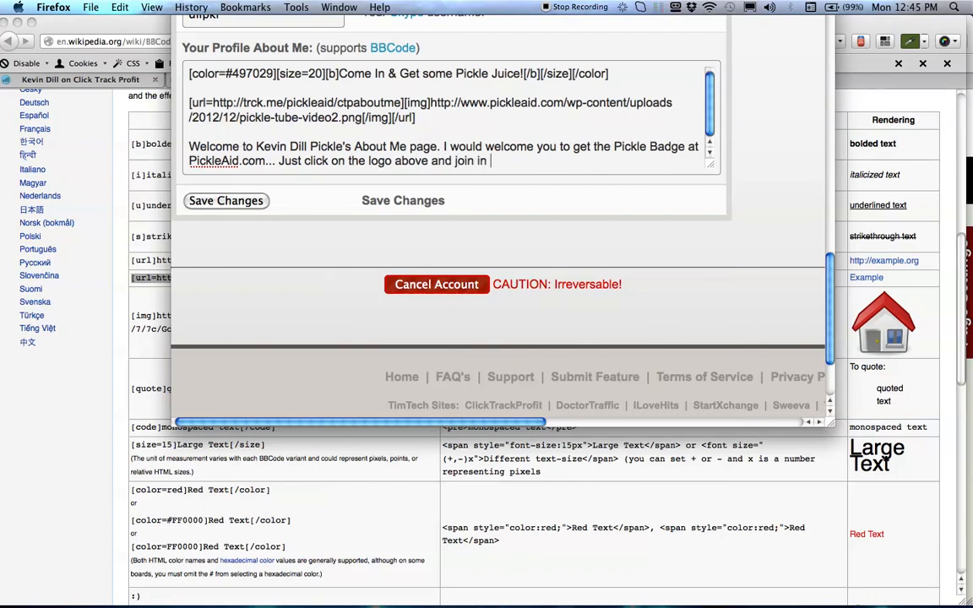
text(the fun.)
drag(404, 102, 188, 105)
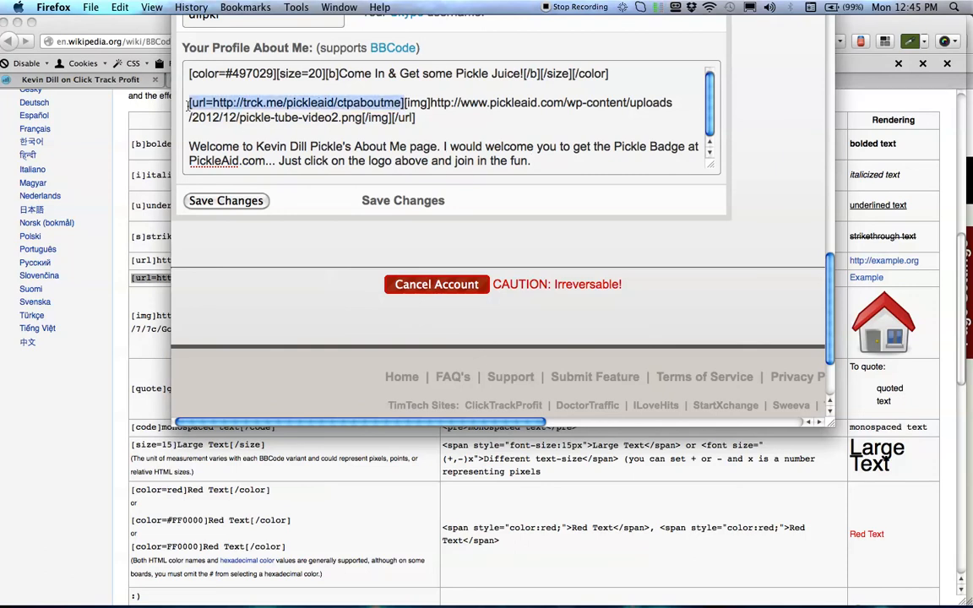
right_click(226, 102)
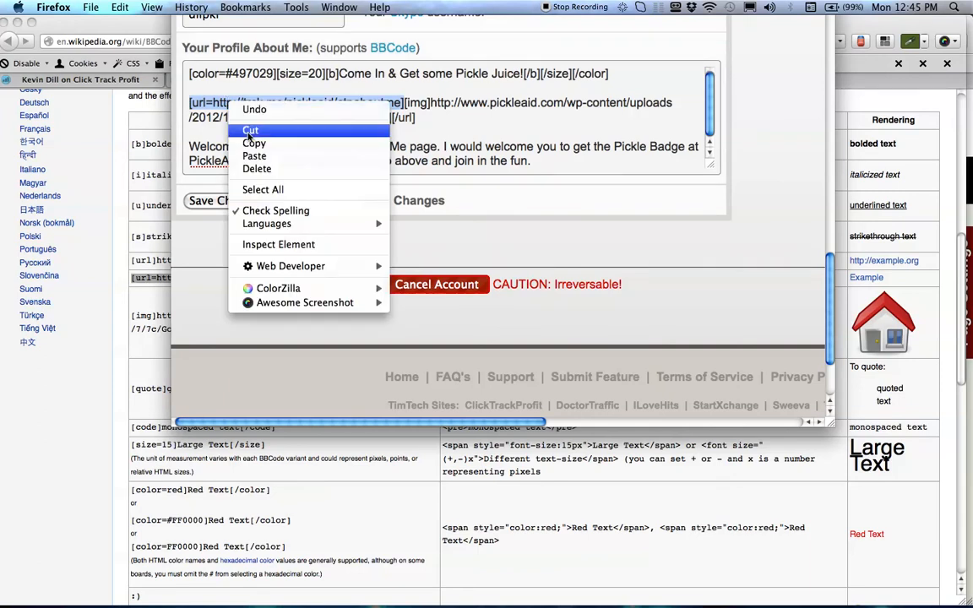
click(252, 143)
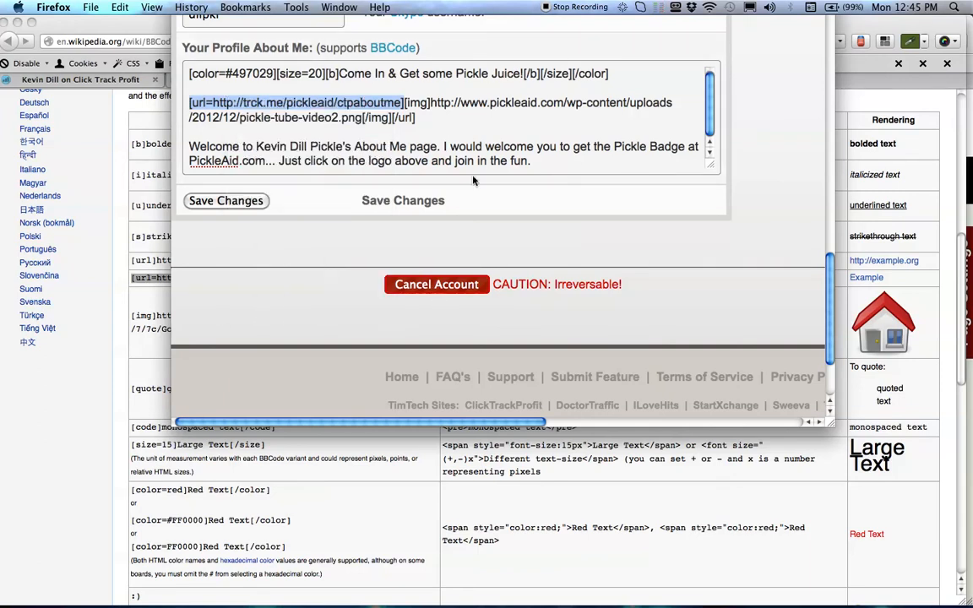
click(613, 148)
key(super+v)
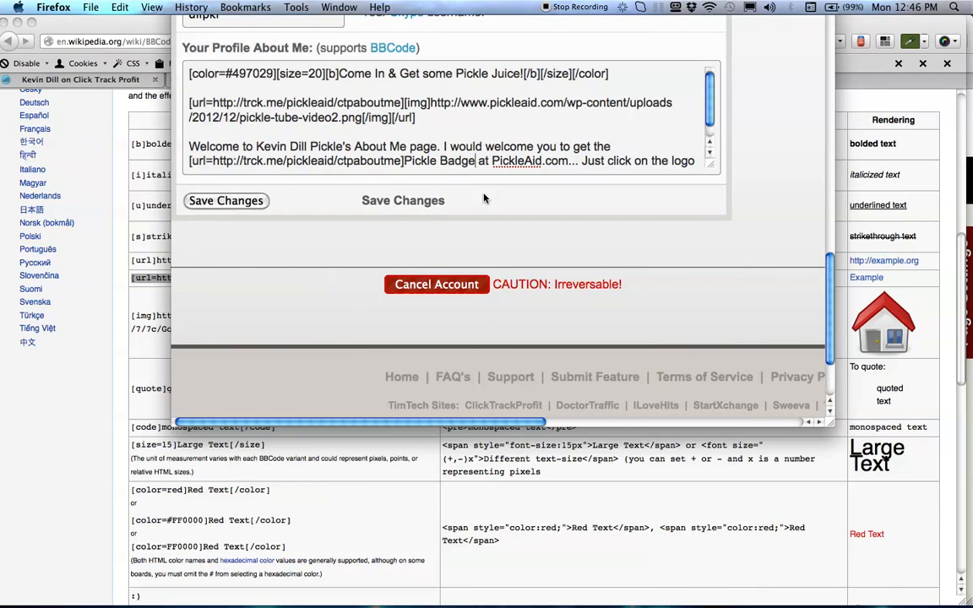
text(url)
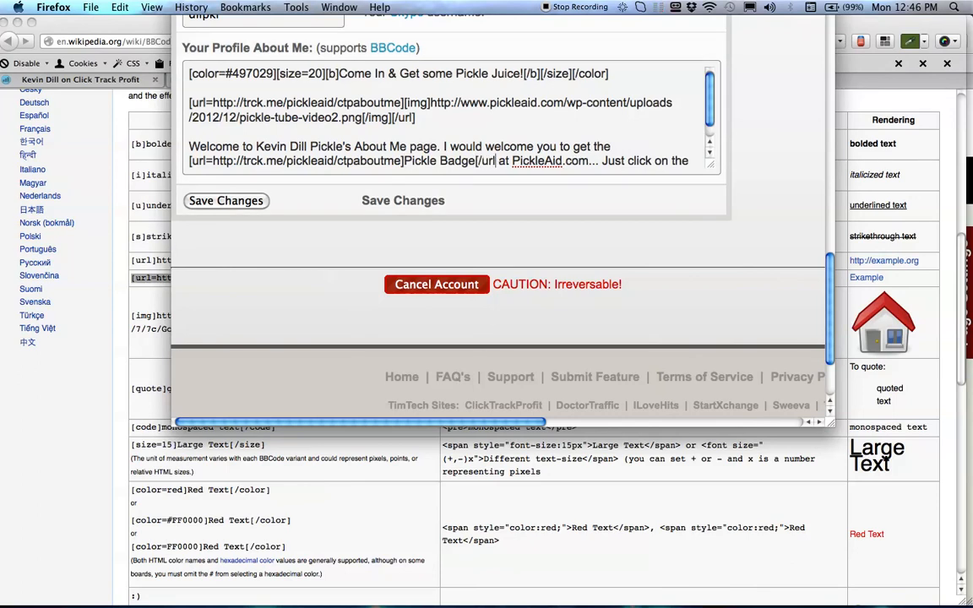
text(])
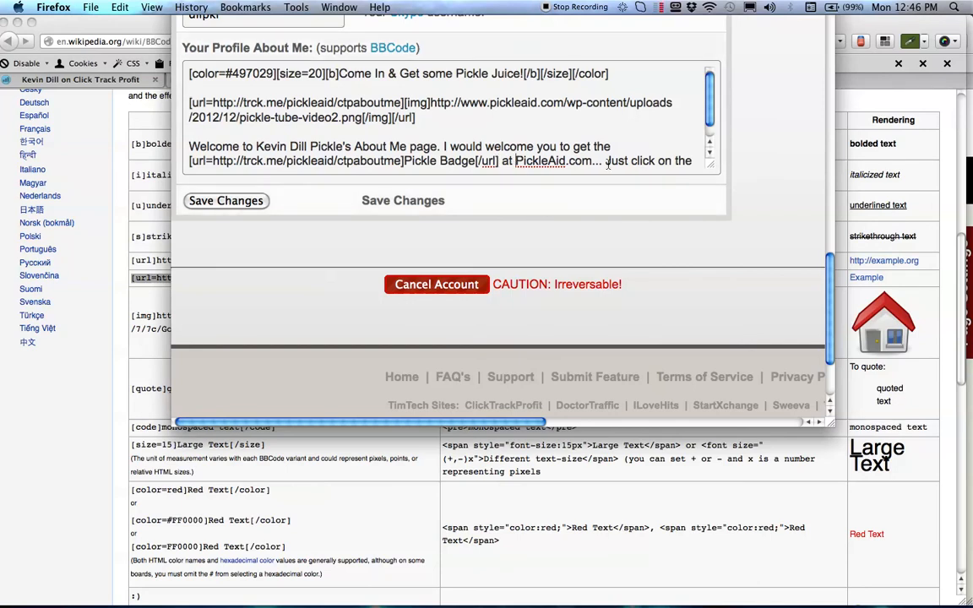
- Wrap "PickleAid.com" in the paragraph with the same copied link opening tag and a closing [/url] tag
key(super+v)
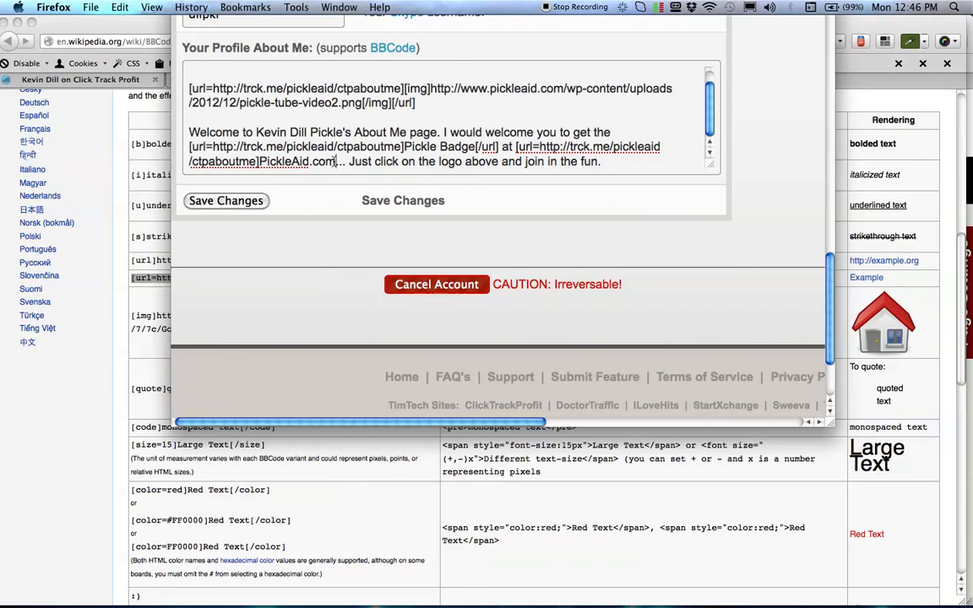
text([/url)
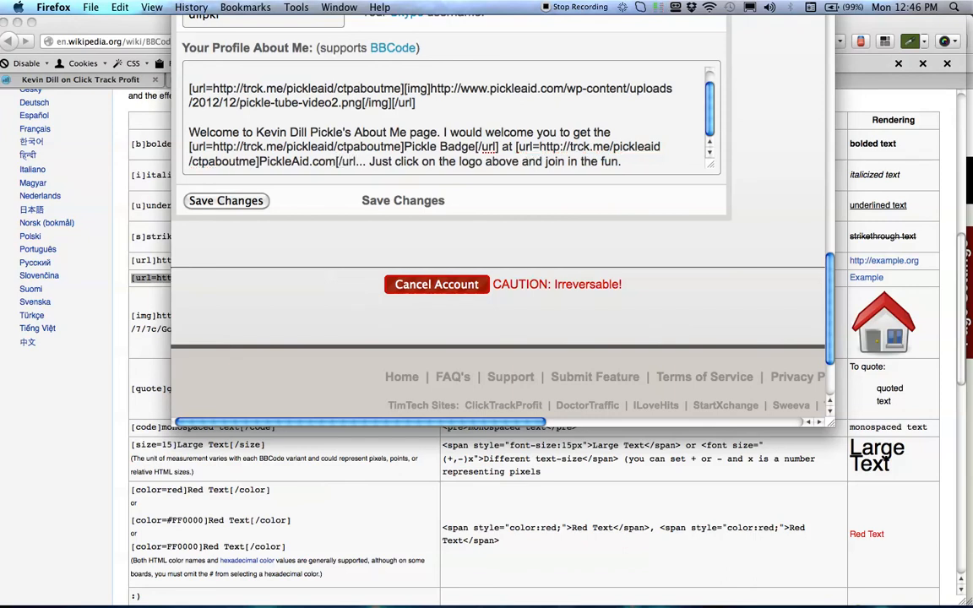
text(])
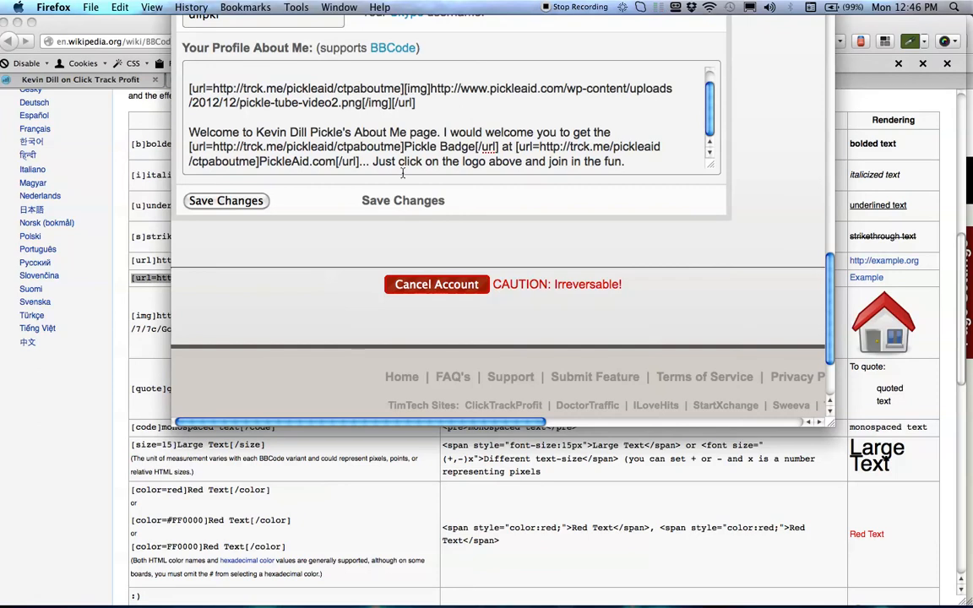
- Extend the text link addresses so the Pickle Badge link ends in ctpaboutmetxt1 and the PickleAid.com link ends in ctpaboutmetxt2
text(txt1)
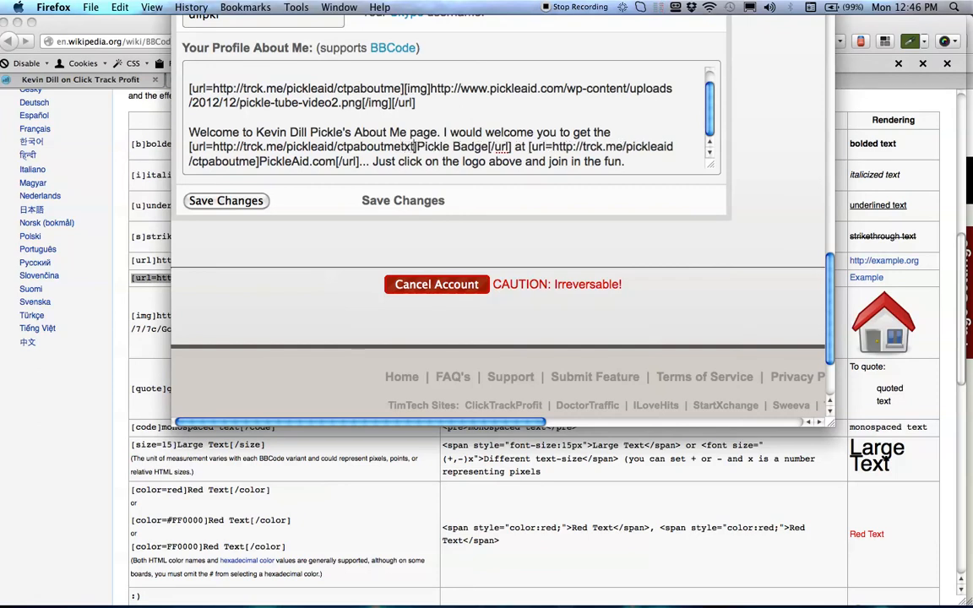
click(255, 161)
text(txt2)
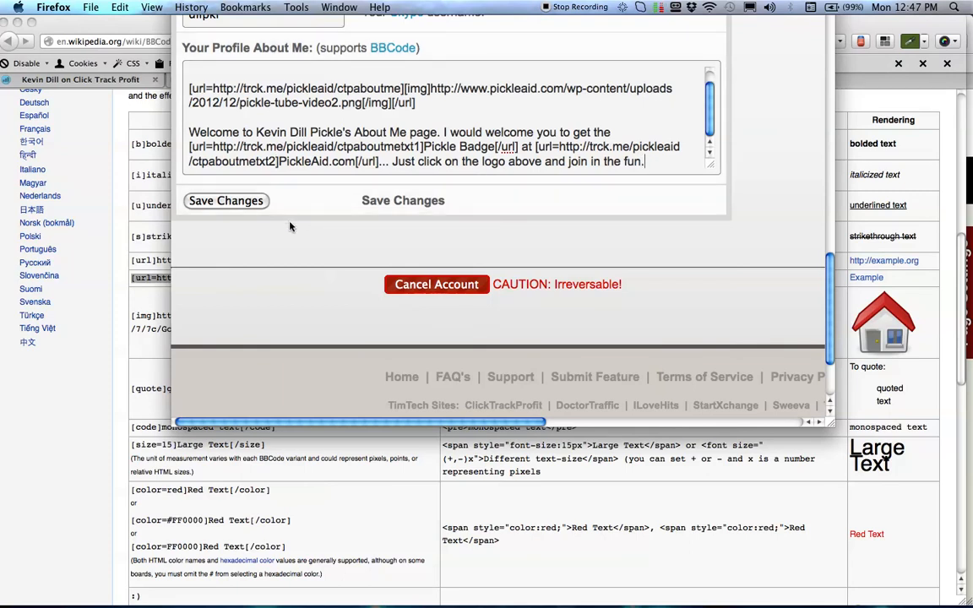
- Save the profile changes, close the editor window and reload the public profile page
click(226, 201)
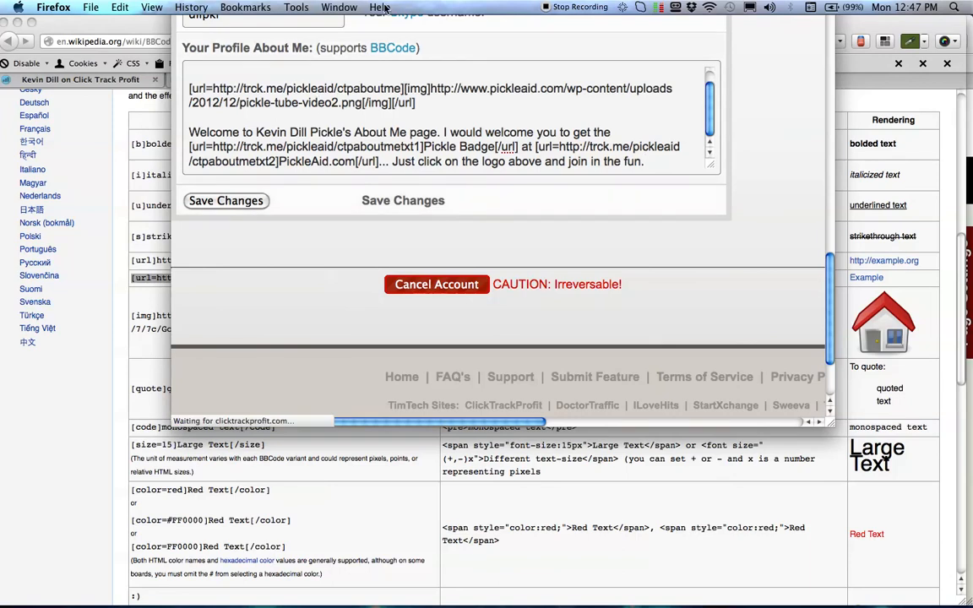
key(super+w)
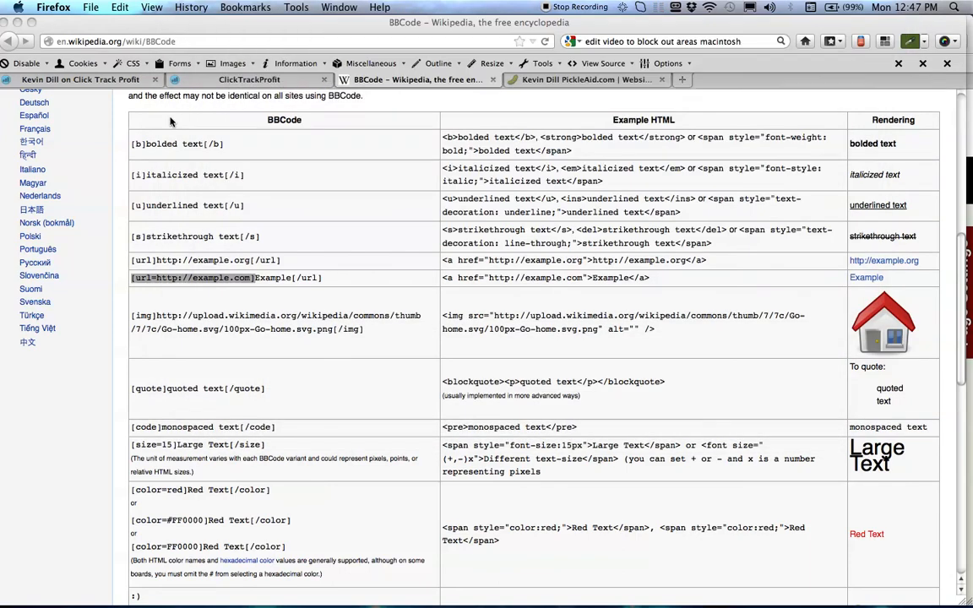
click(85, 80)
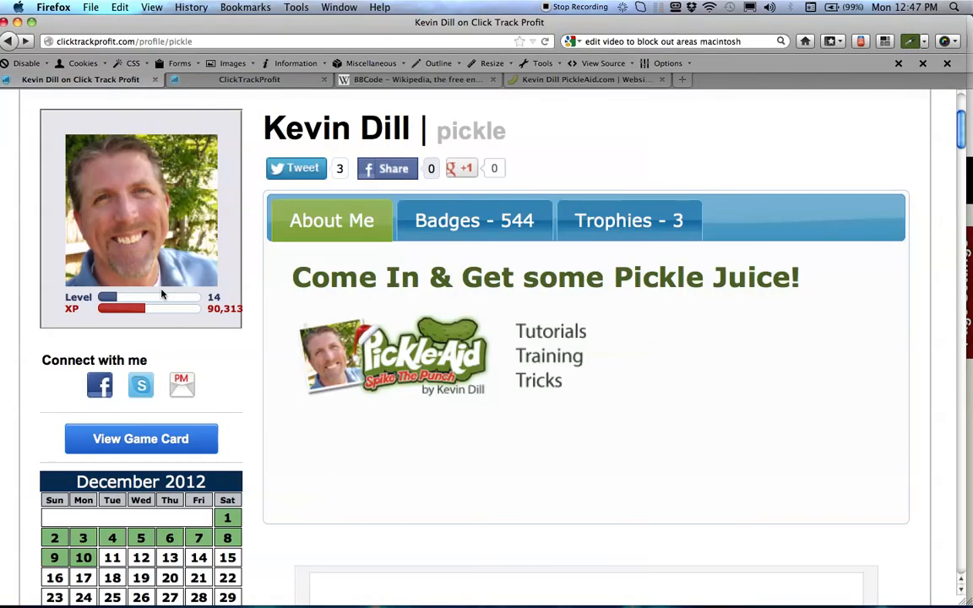
key(super+r)
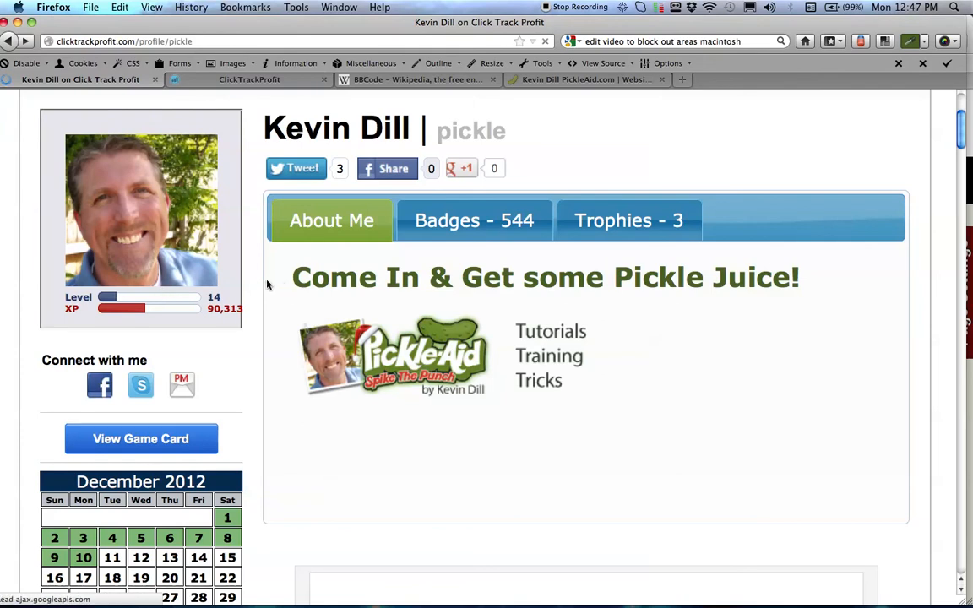